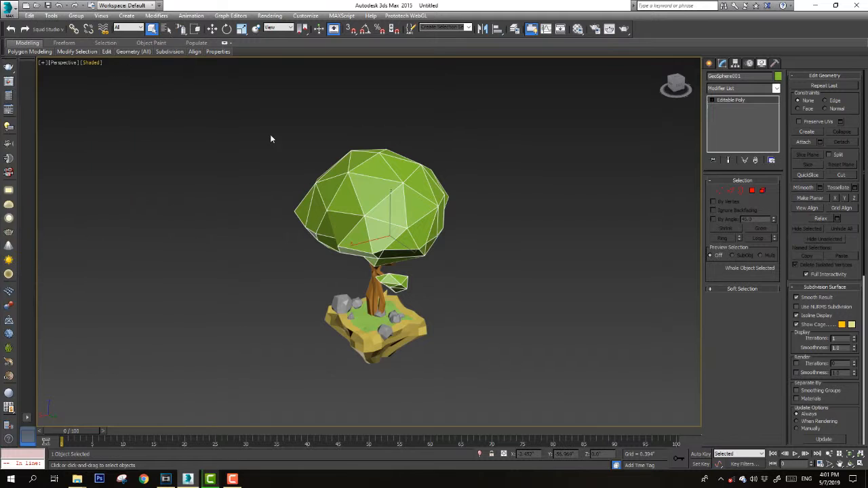
Start saving a copy of the scene, creating and opening a folder named "Tree model" on the Desktop
left_click(24, 87)
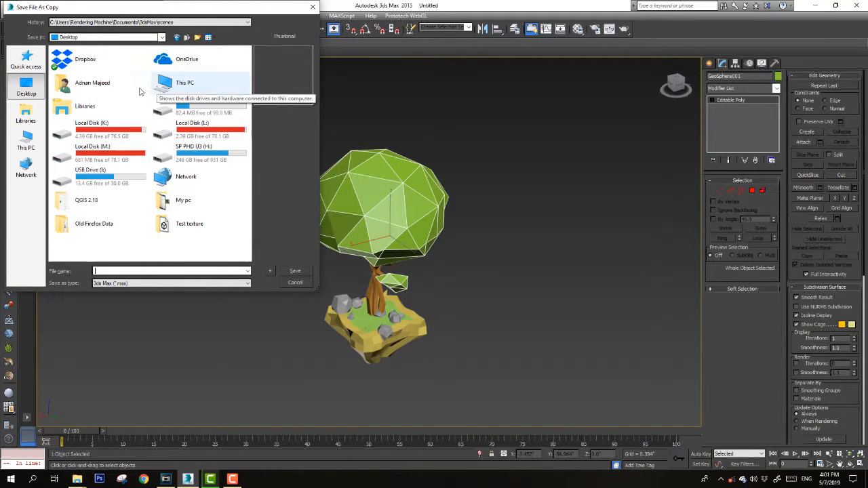
right_click(195, 248)
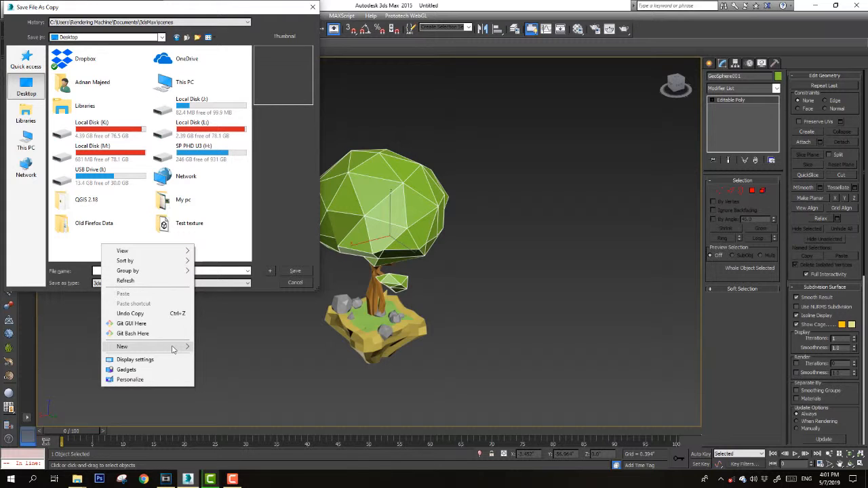
mouse_move(172, 348)
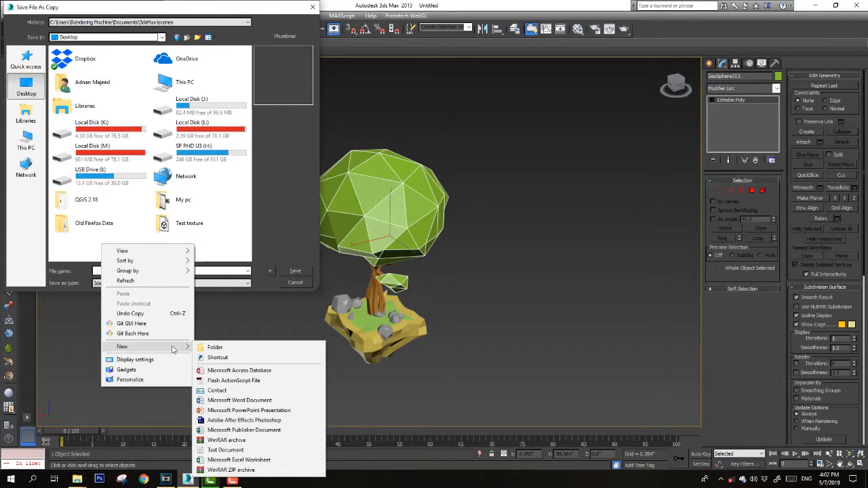
left_click(215, 349)
type("Tre")
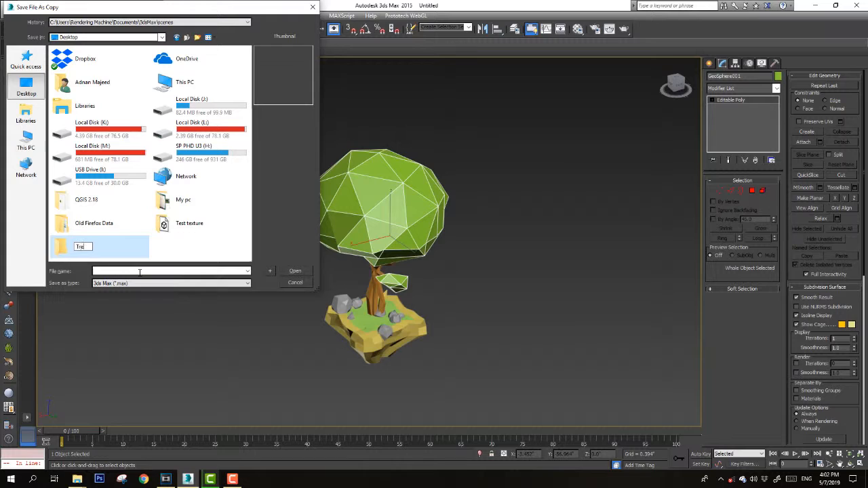
type("e model")
key("Return")
key("Return")
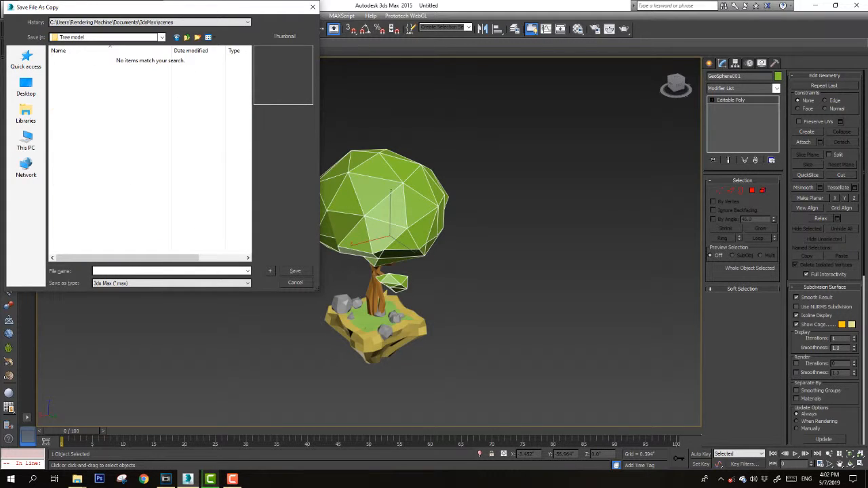
Save the scene copy in 3ds Max format under the file name "Tree Model"
left_click(140, 272)
type("Tree Model")
left_click(287, 271)
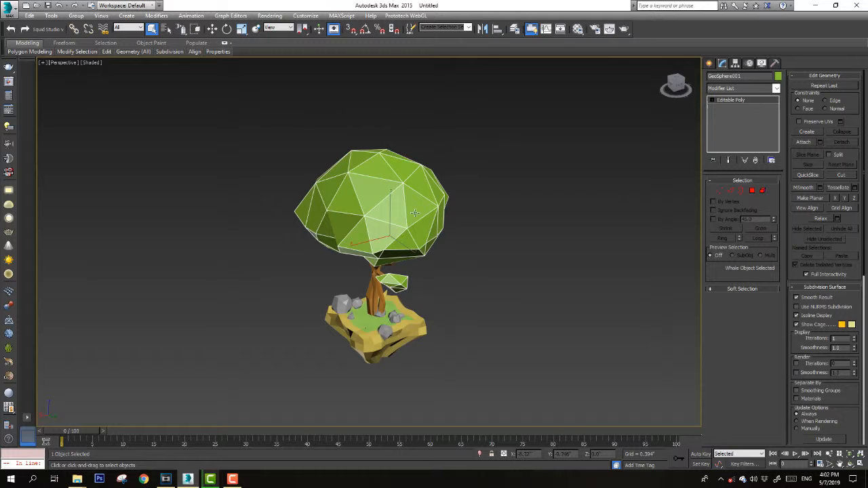
Open the Material Editor beside the tree and name the first material "Green Leaves"
key("m")
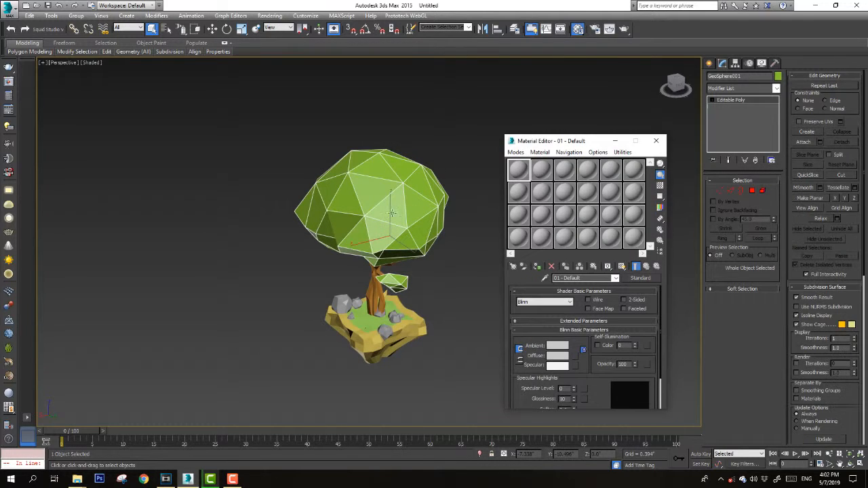
left_click_drag(545, 140, 569, 135)
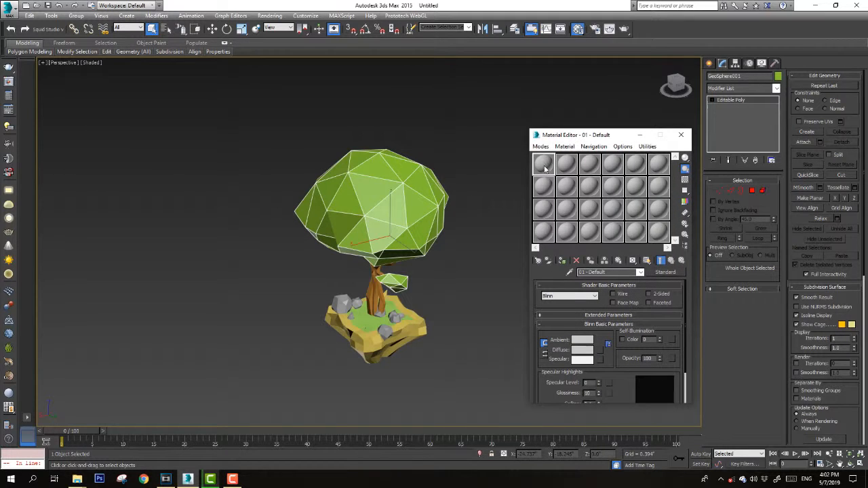
left_click(592, 272)
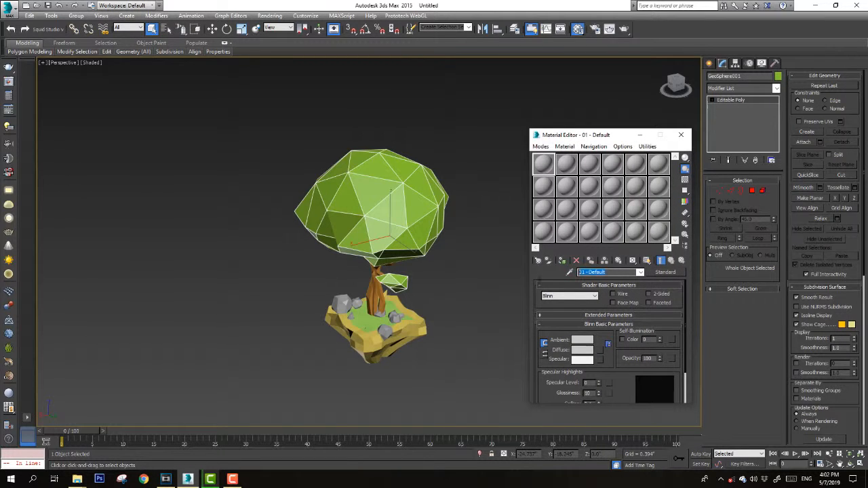
type("Green Leaves")
Name the second material "Wood" and the third material "Grass"
left_click(566, 167)
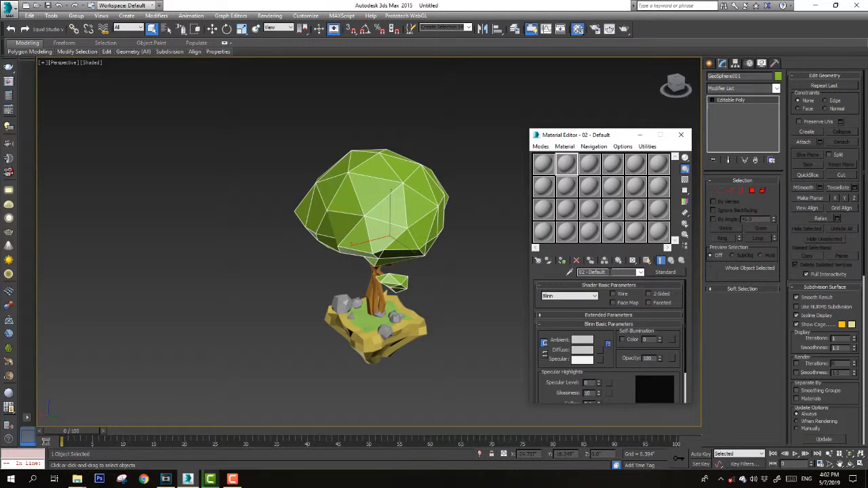
left_click(609, 272)
type("Wood")
left_click(590, 166)
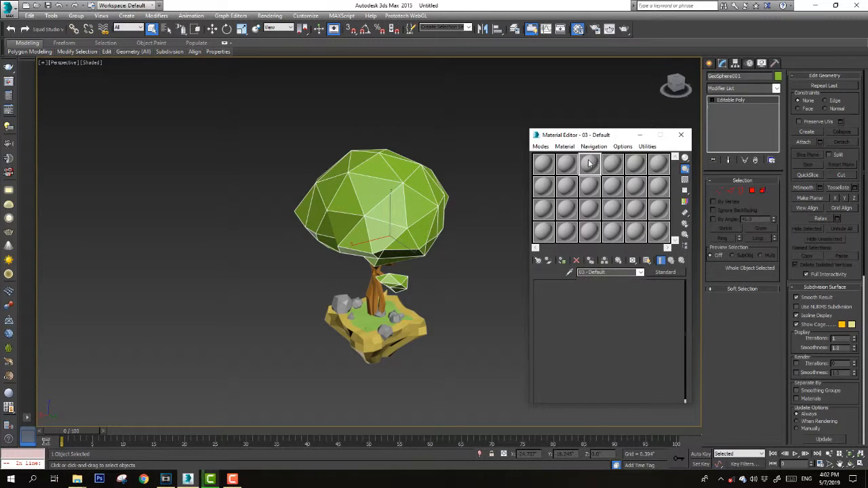
left_click(606, 272)
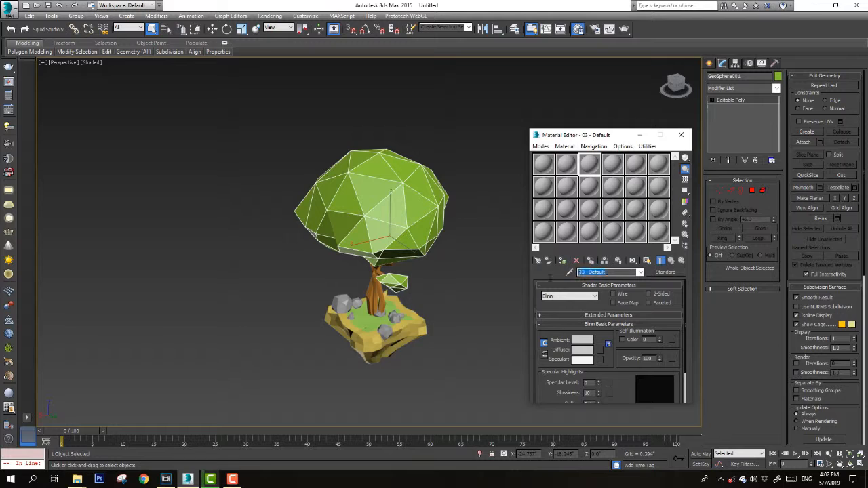
type("Grass")
Name the fourth material "stone"
left_click(612, 164)
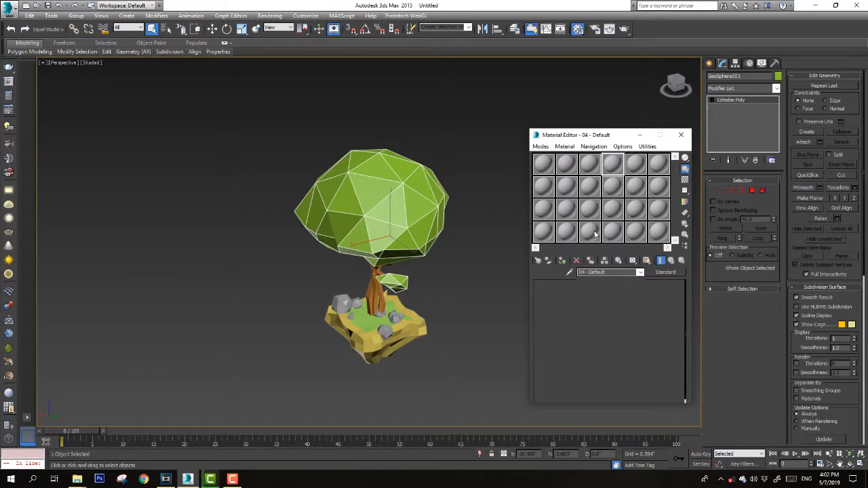
left_click(611, 273)
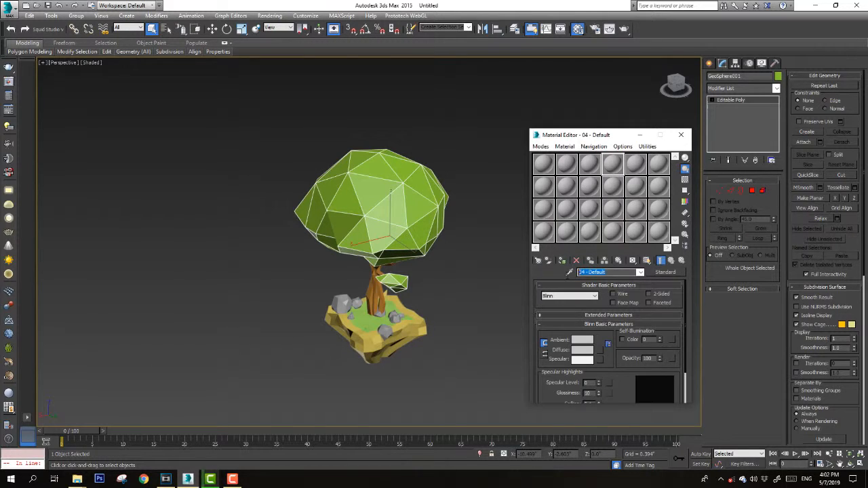
type("Ea")
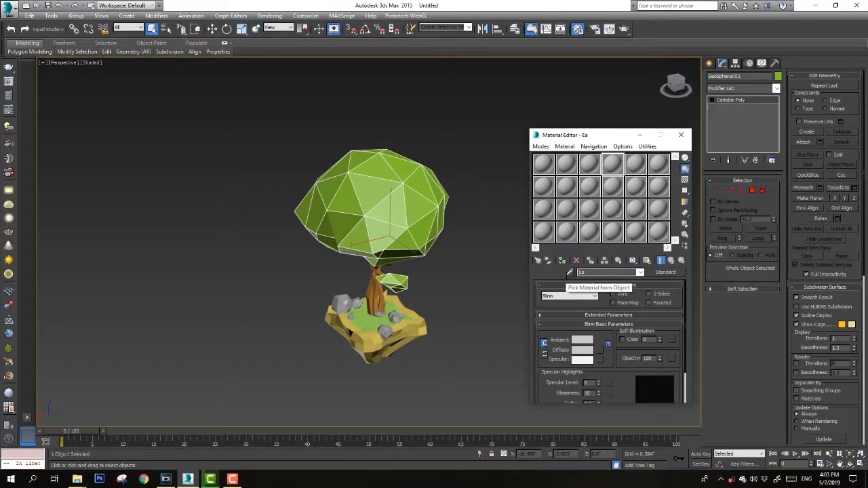
key("BackSpace")
key("BackSpace")
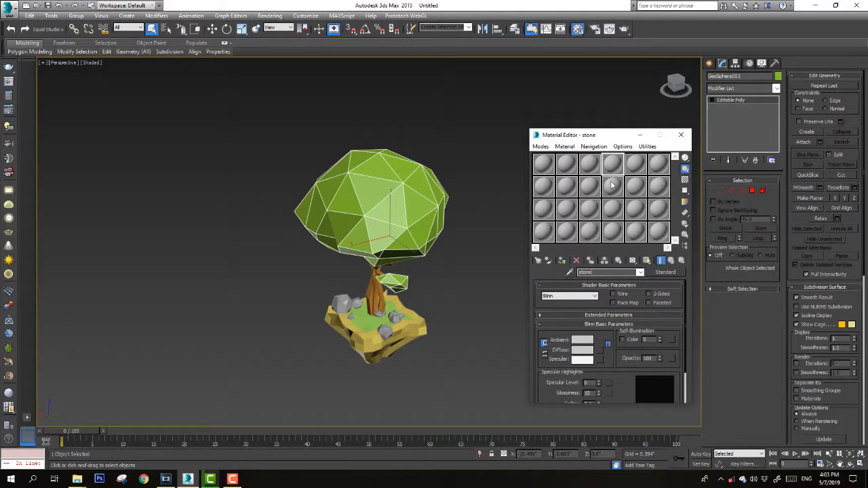
Name the fifth material "Leaves" and clear the object selection in the scene
left_click(629, 168)
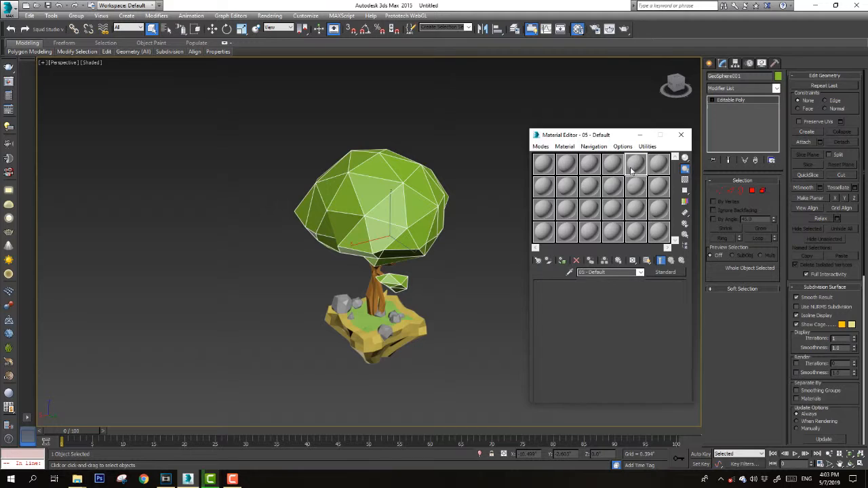
left_click(610, 272)
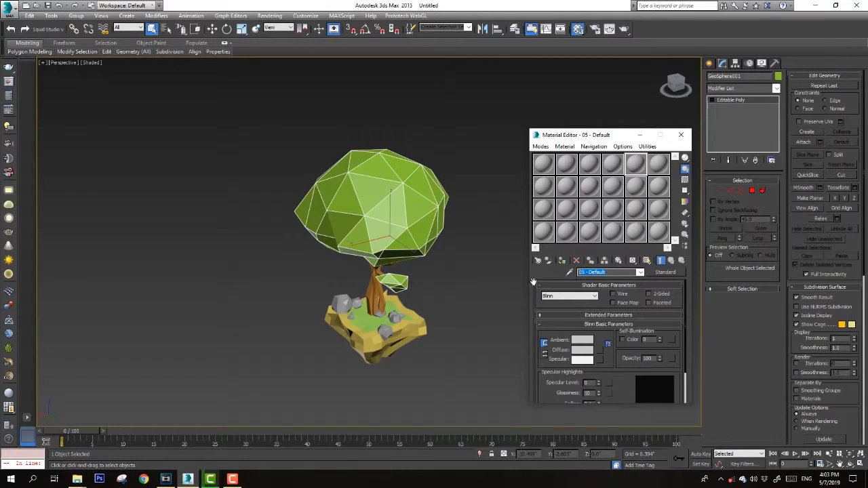
type("Leaves")
left_click(465, 313)
Set the diffuse colour of the Green Leaves material to a dark green, RGB 21, 130, 0
left_click(543, 164)
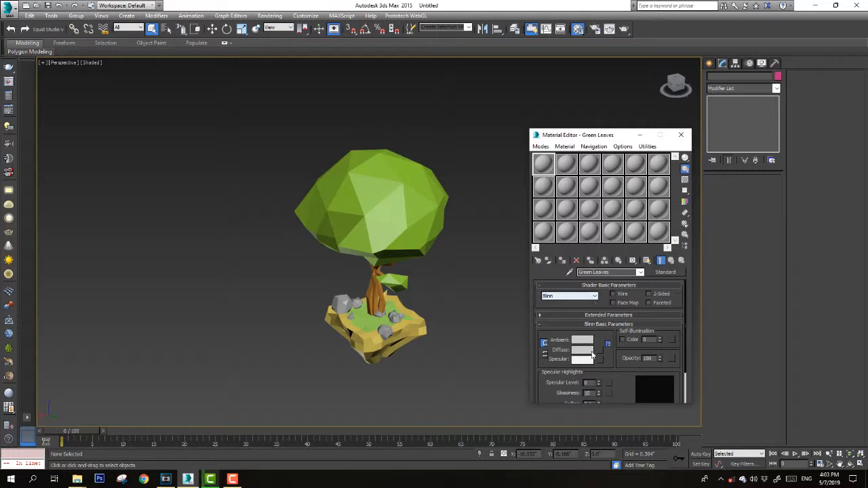
left_click(591, 353)
left_click_drag(219, 69, 206, 60)
left_click_drag(260, 80, 262, 60)
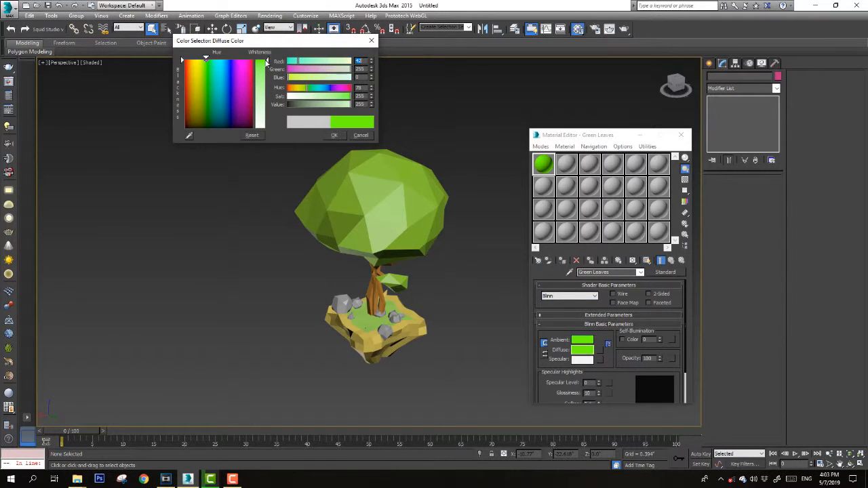
left_click(320, 105)
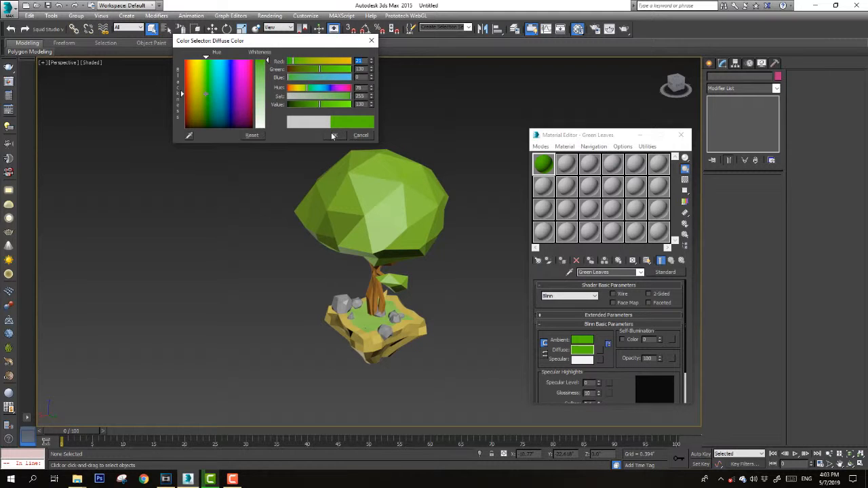
left_click(333, 136)
Assign the Green Leaves material to the tree's foliage, then deselect it
left_click(413, 211)
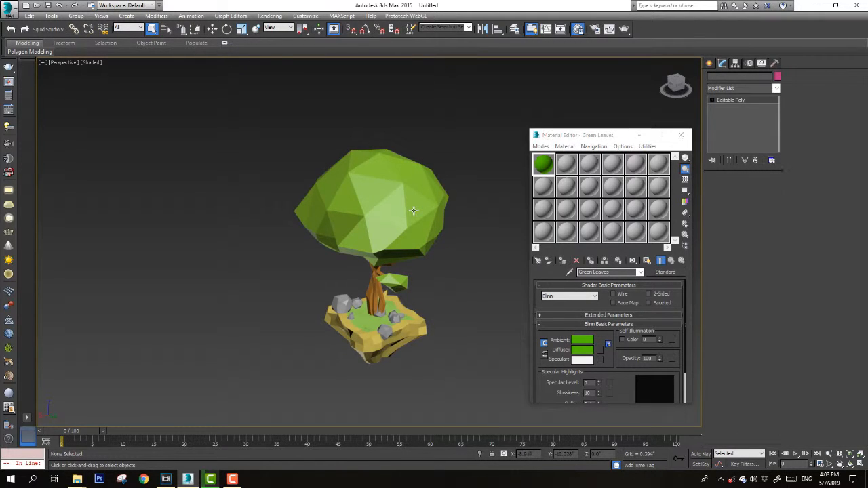
left_click(562, 260)
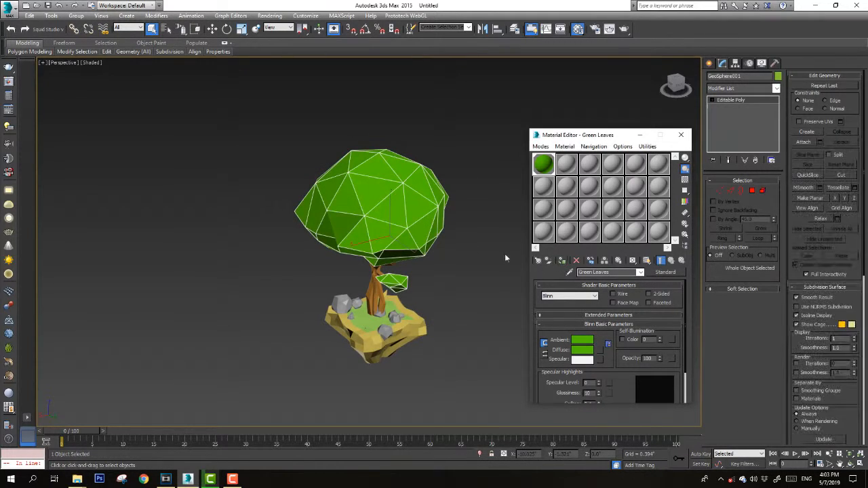
left_click(496, 256)
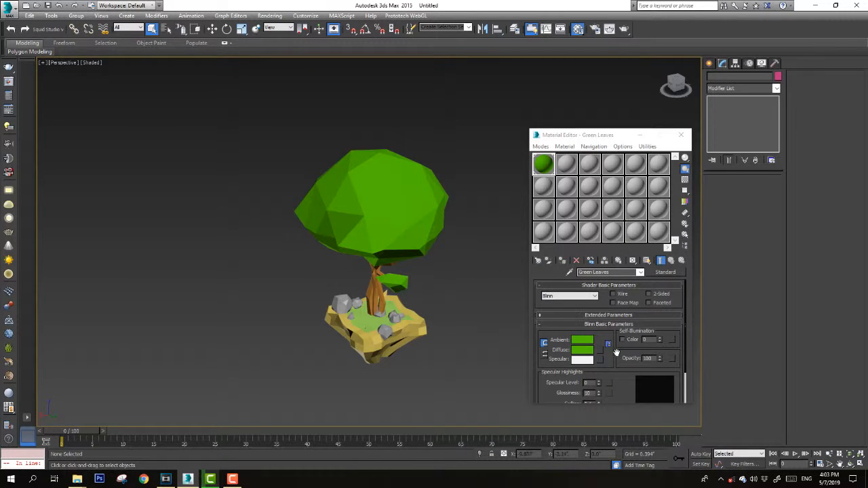
Brighten the diffuse colour of the Green Leaves material to a lighter green by raising its value
left_click(582, 349)
left_click(329, 105)
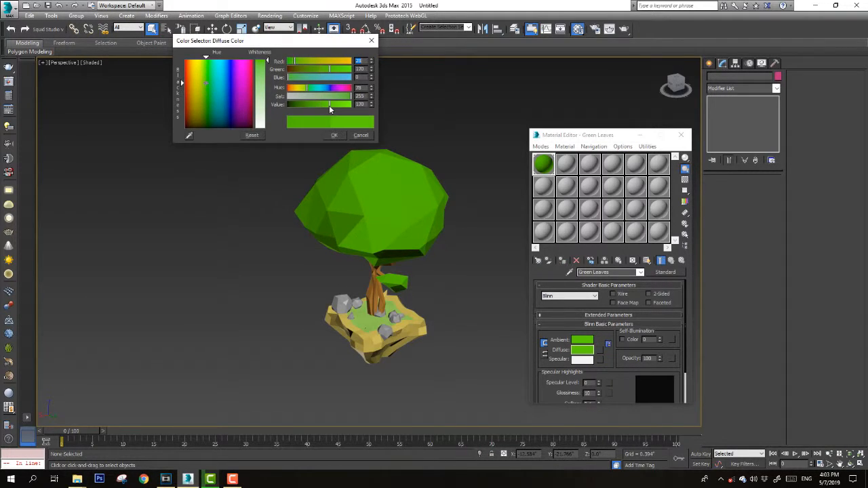
left_click_drag(333, 108, 346, 107)
left_click(335, 135)
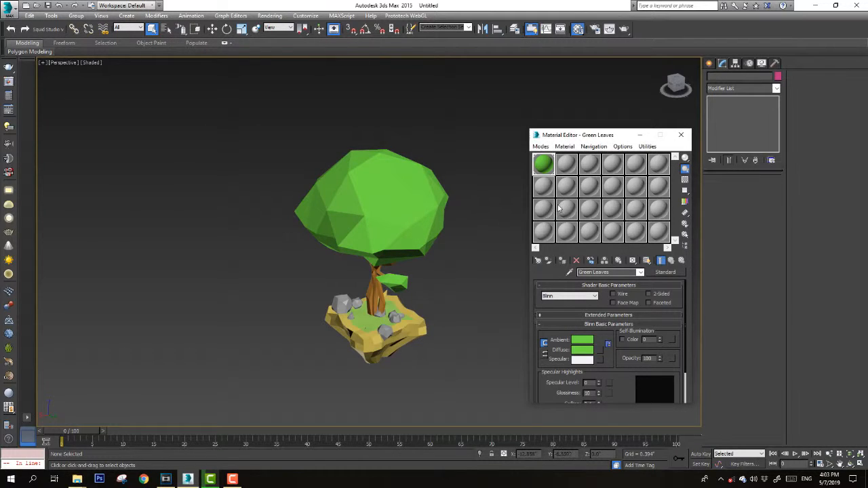
Set the diffuse colour of the Wood material to an orange-brown, RGB 115, 39, 9
left_click(569, 164)
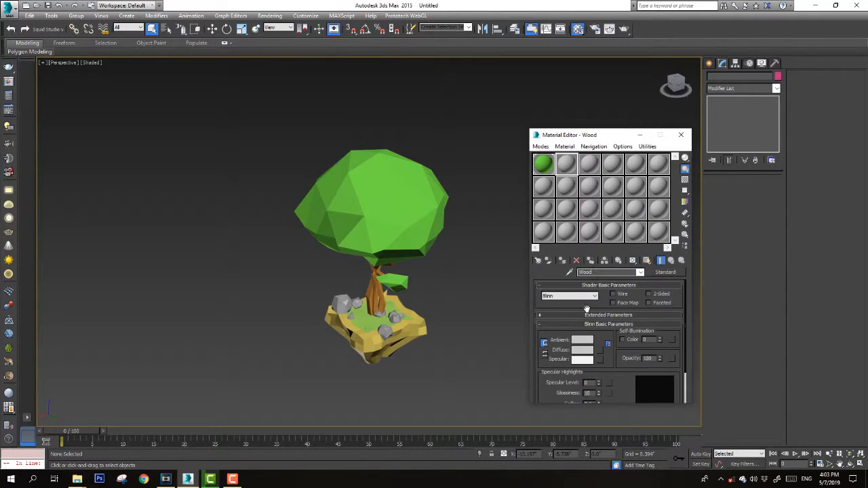
left_click(585, 349)
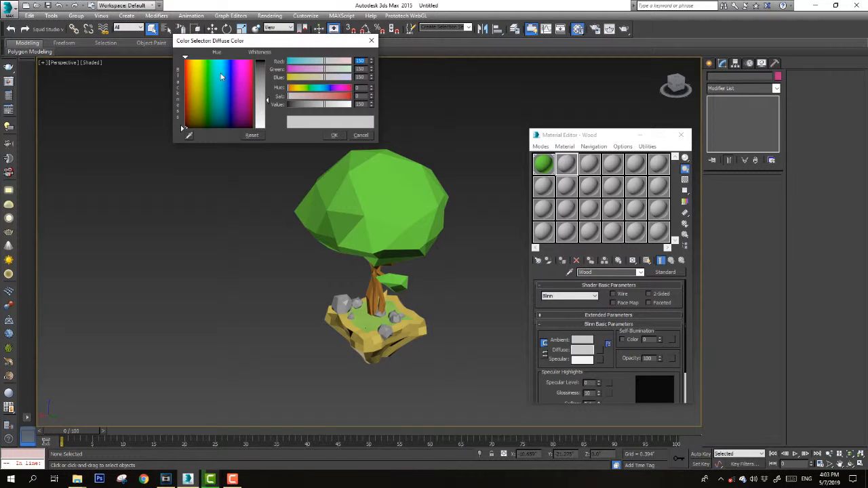
left_click_drag(203, 73, 189, 58)
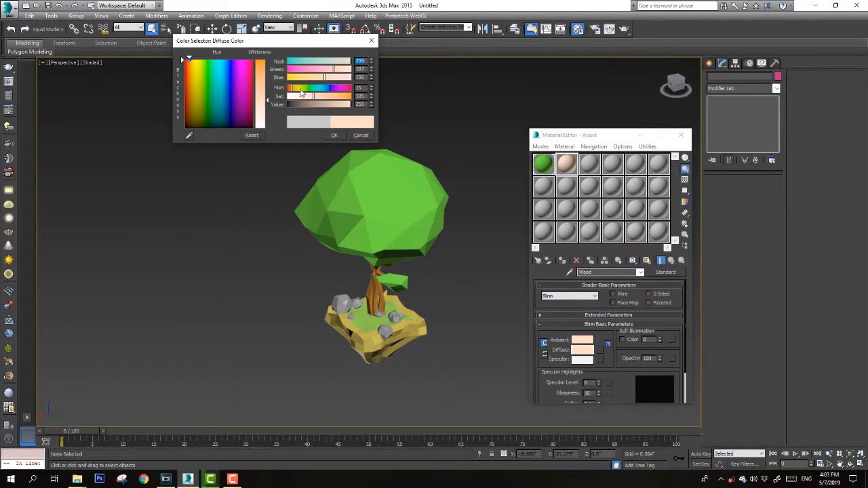
left_click_drag(314, 96, 346, 95)
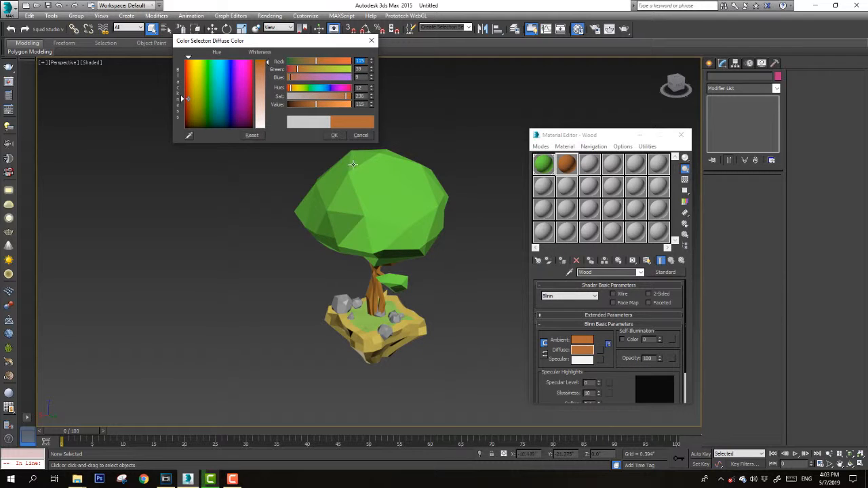
left_click(334, 135)
Assign the Wood material to the tree trunk, then select the rocks around it
left_click(378, 292)
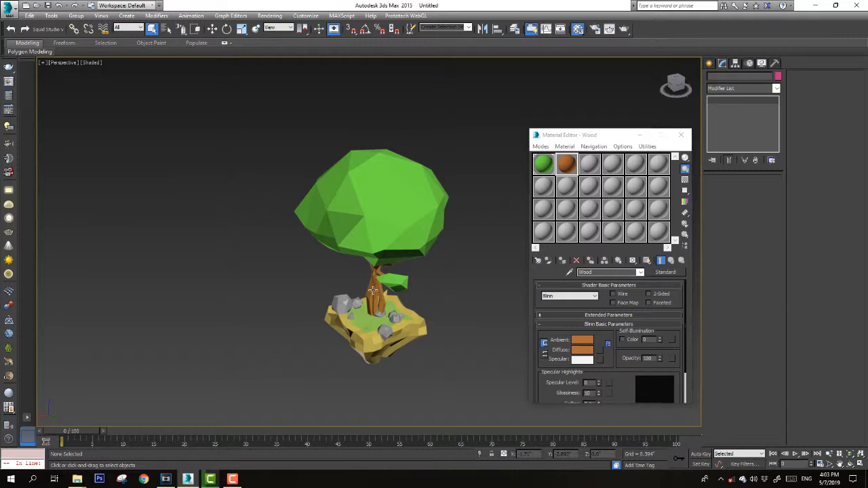
left_click(564, 262)
left_click(400, 316)
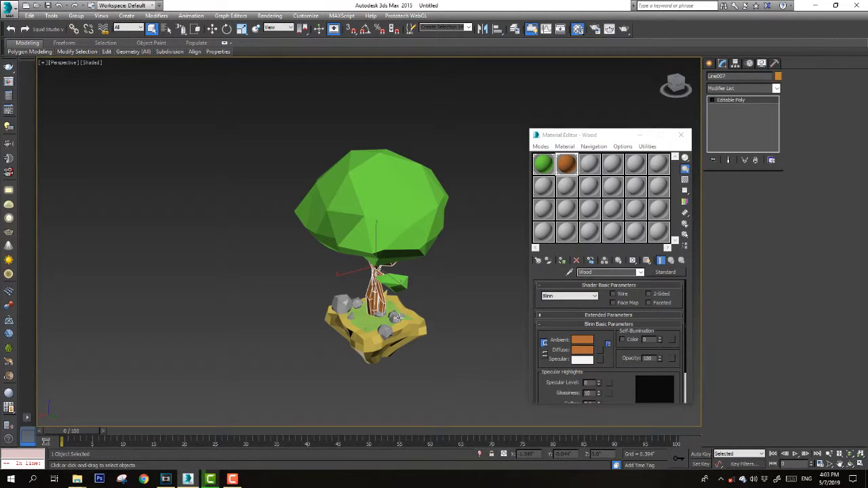
Set the diffuse colour of the Grass material to a medium green, RGB 28, 144, 28
left_click(590, 164)
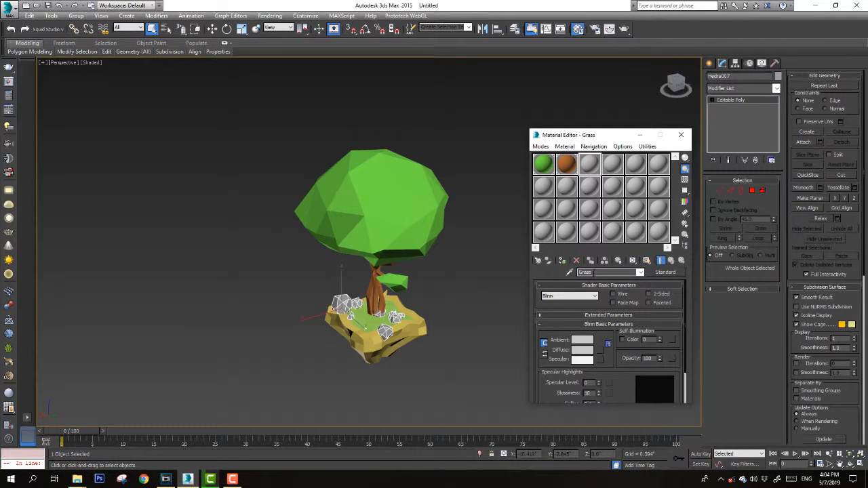
left_click(582, 349)
left_click_drag(208, 66, 208, 58)
left_click_drag(260, 75, 260, 76)
left_click_drag(342, 105, 323, 105)
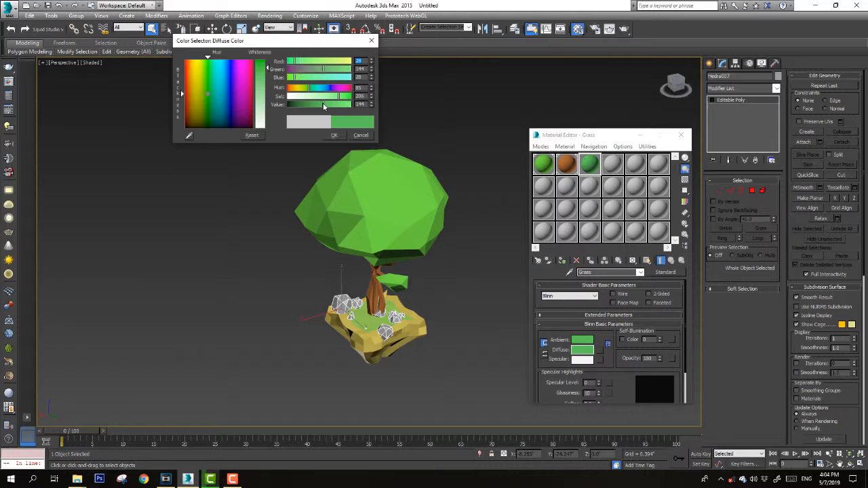
left_click(335, 136)
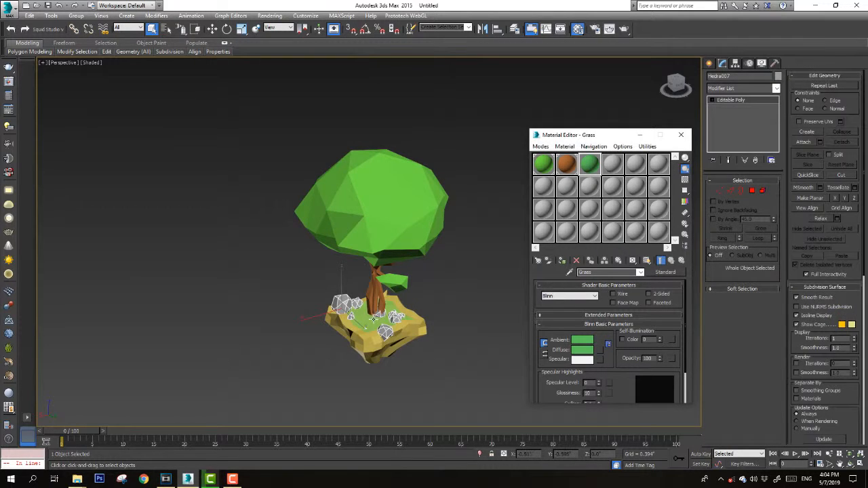
Assign the Grass material to the ground surface around the trunk and adjust its diffuse colour to a deeper green
left_click(373, 321)
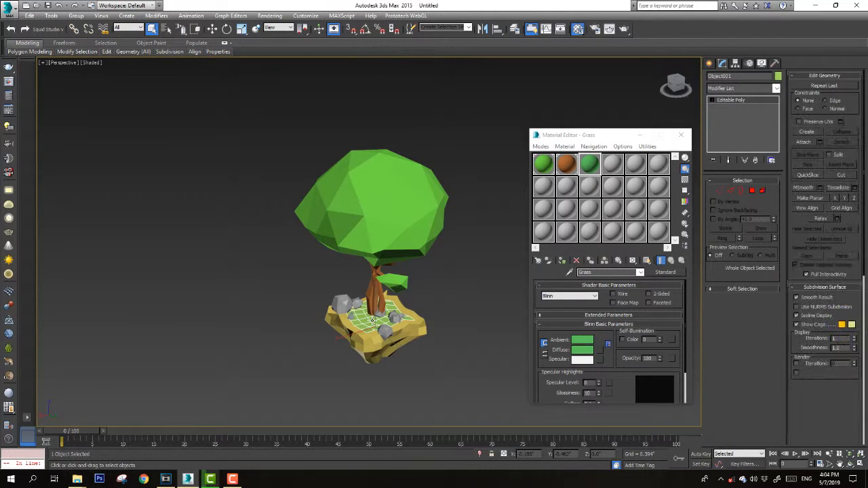
left_click(562, 262)
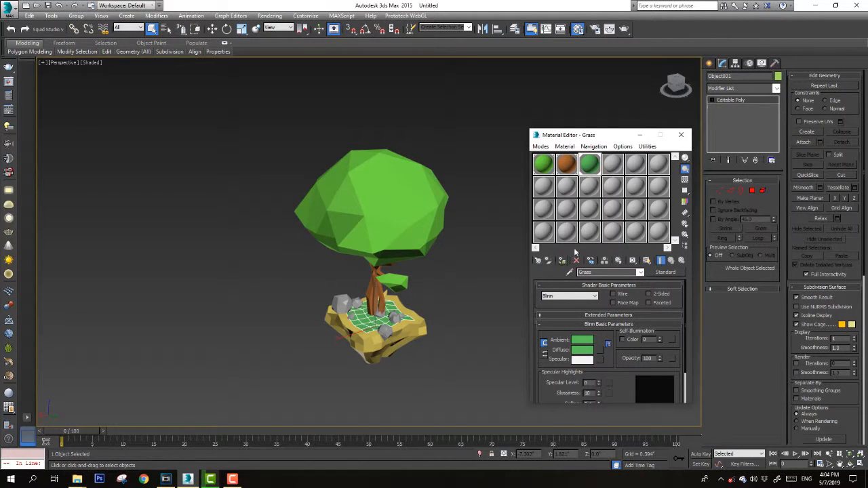
left_click(582, 350)
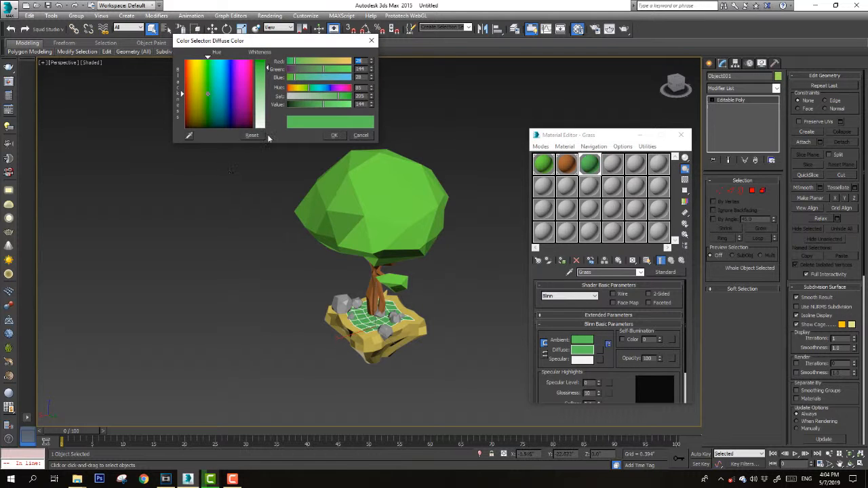
left_click(334, 135)
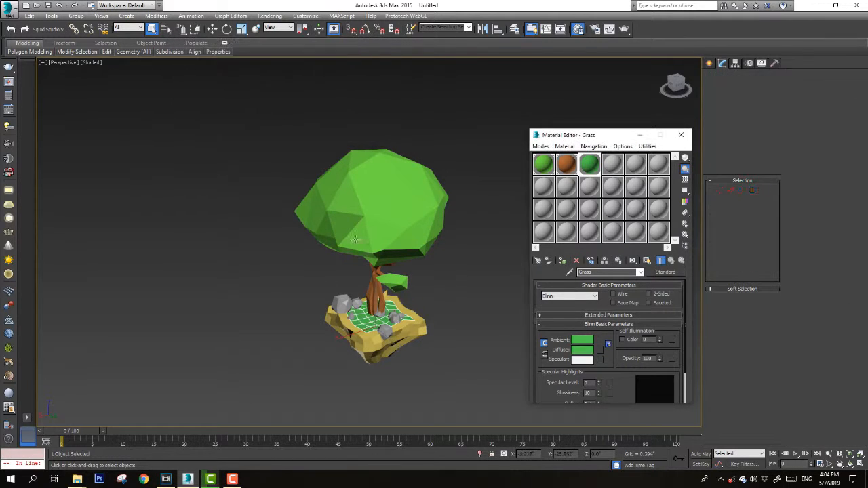
Create a material named stone with a dark grey diffuse colour, RGB 34, 34, 34, and assign it to the rocks
left_click(612, 165)
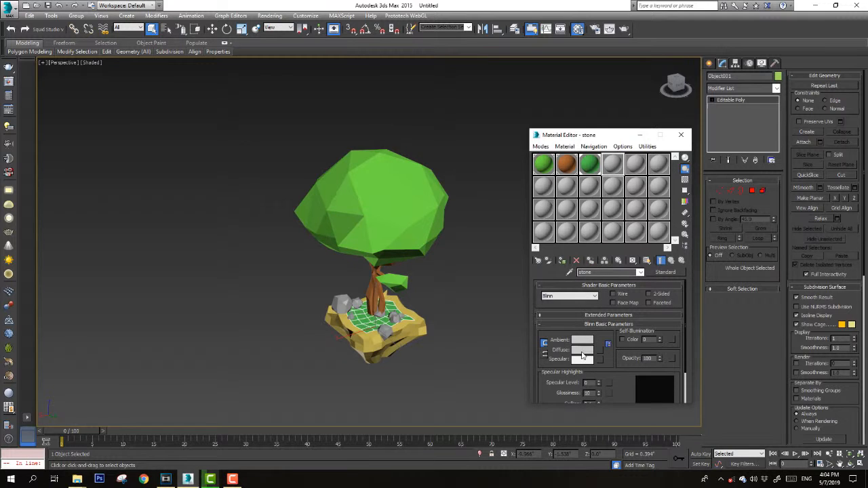
left_click(584, 352)
left_click(301, 105)
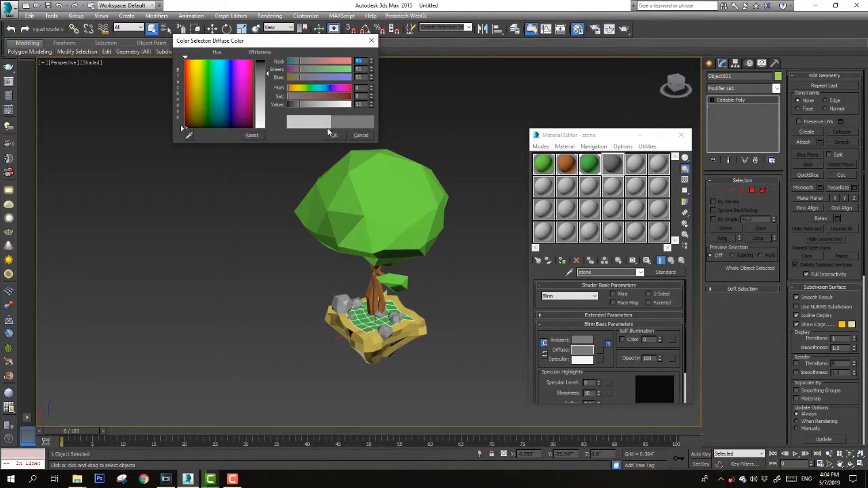
left_click_drag(301, 107, 296, 106)
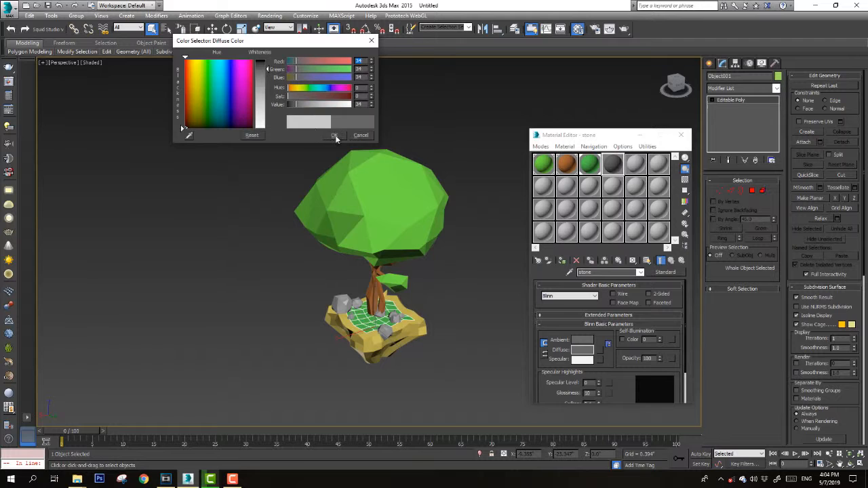
left_click(334, 135)
left_click(344, 305)
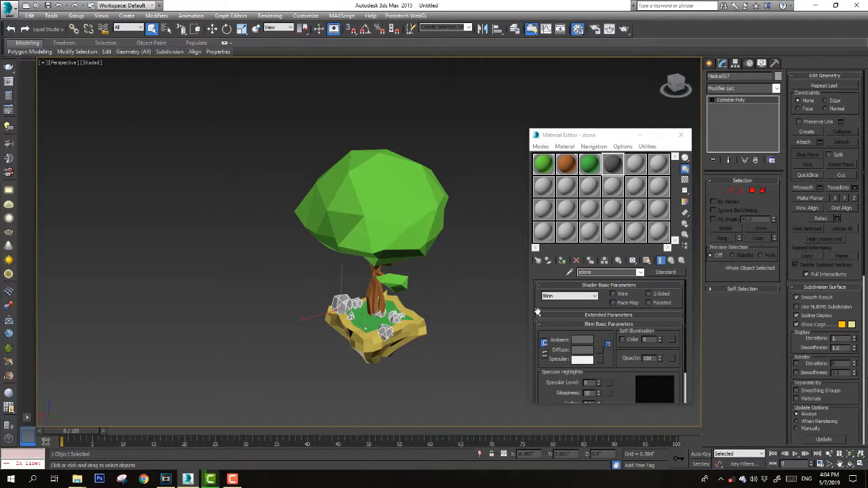
Create a material named Land with a sandy yellow diffuse colour, RGB 220, 161, 35, assign it to the island base, and close the Material Editor
left_click(421, 331)
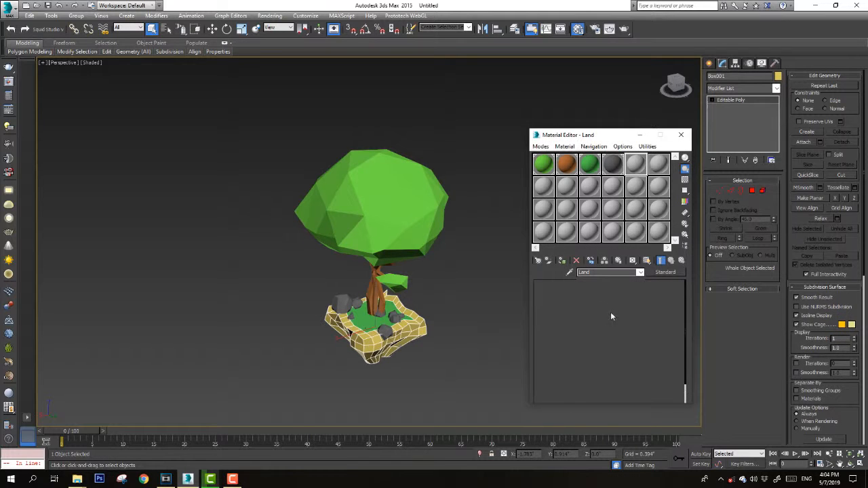
left_click(583, 350)
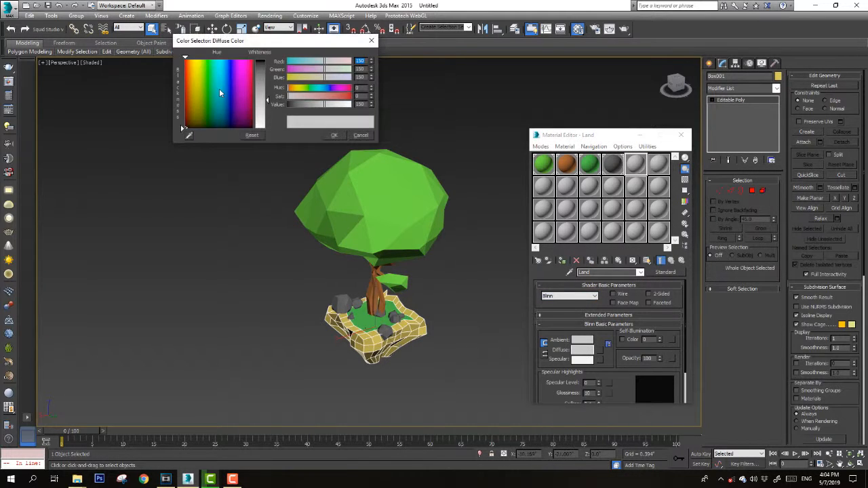
left_click(190, 65)
left_click_drag(195, 68, 189, 59)
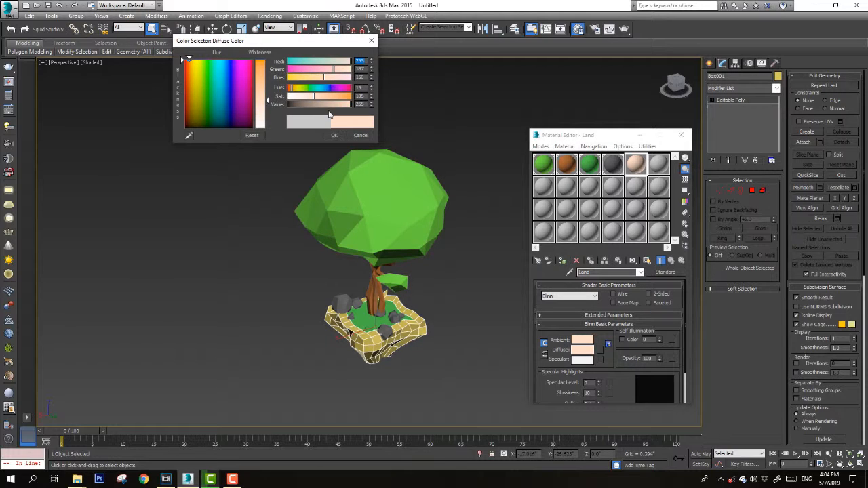
left_click(298, 77)
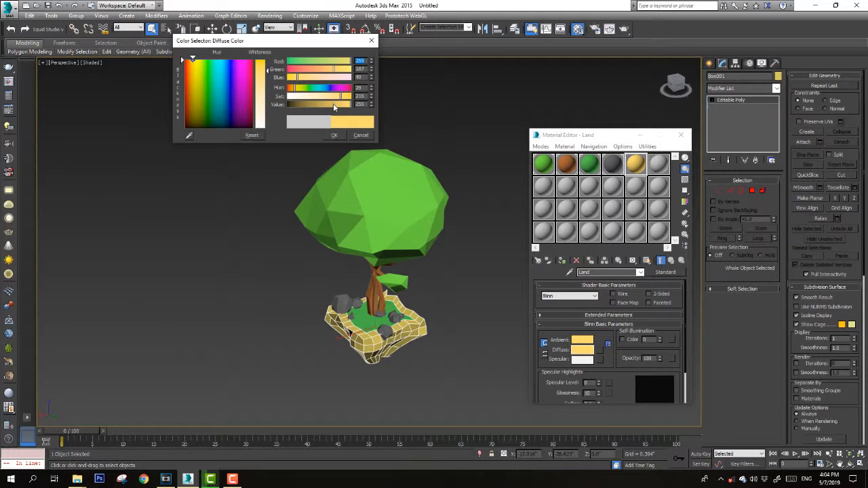
left_click(341, 103)
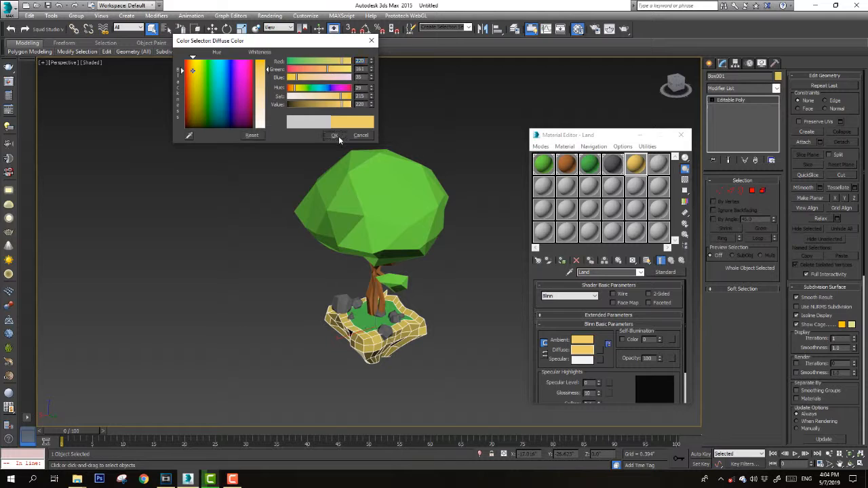
left_click(336, 136)
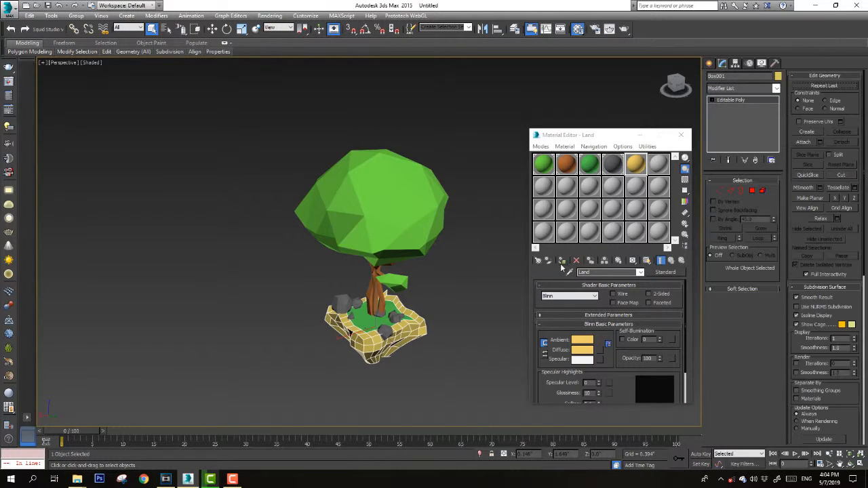
left_click(446, 307)
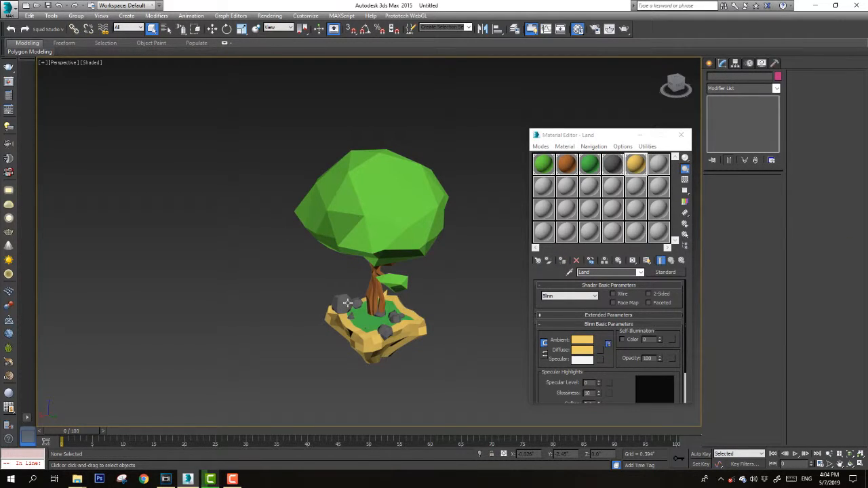
left_click(681, 136)
left_click(372, 190)
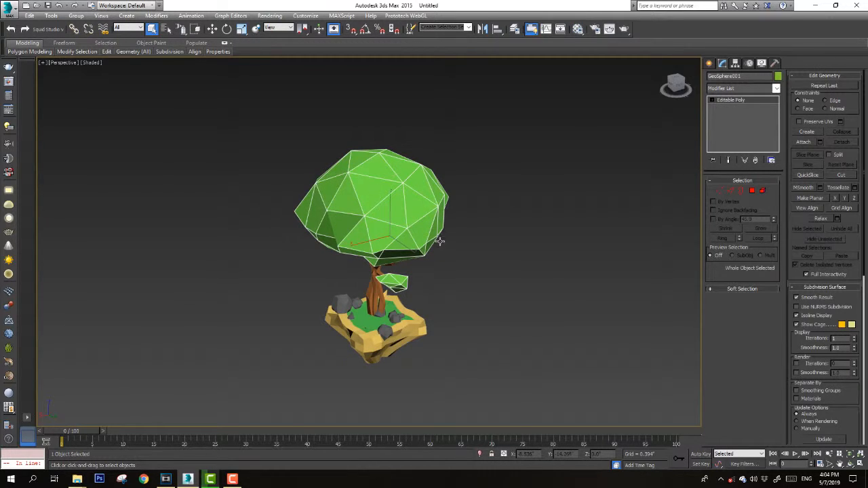
key("ctrl+r")
left_click_drag(468, 268, 386, 266)
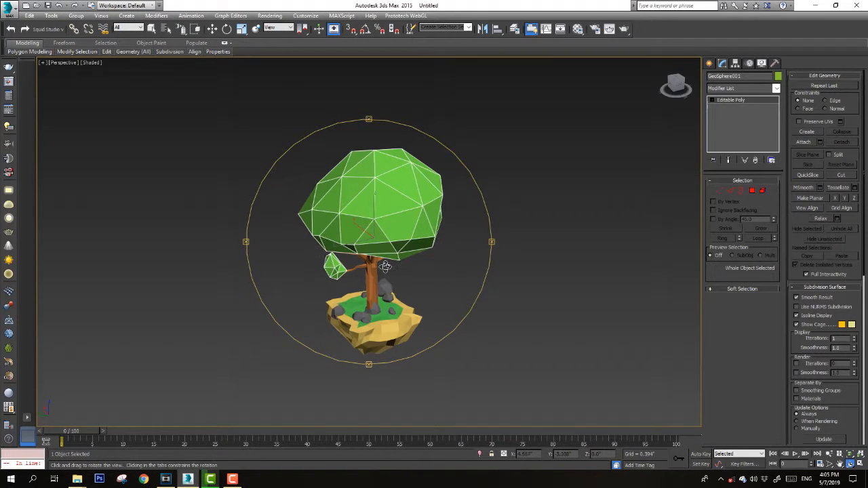
key("q")
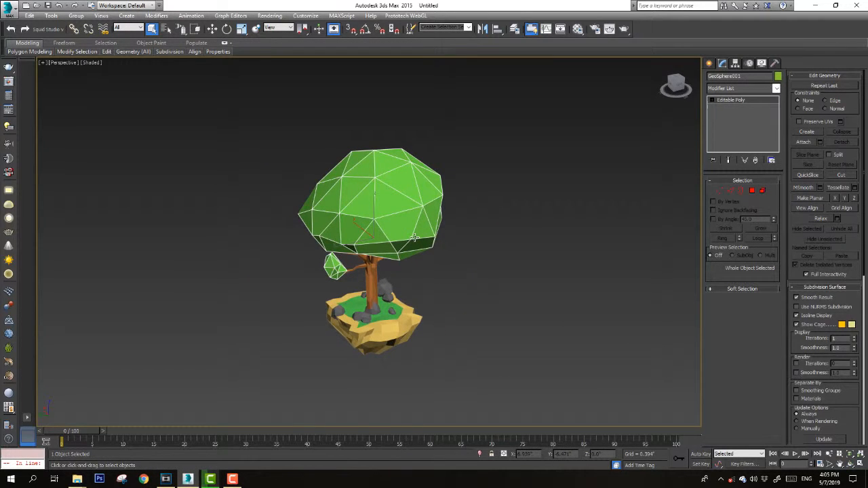
key("ctrl+a")
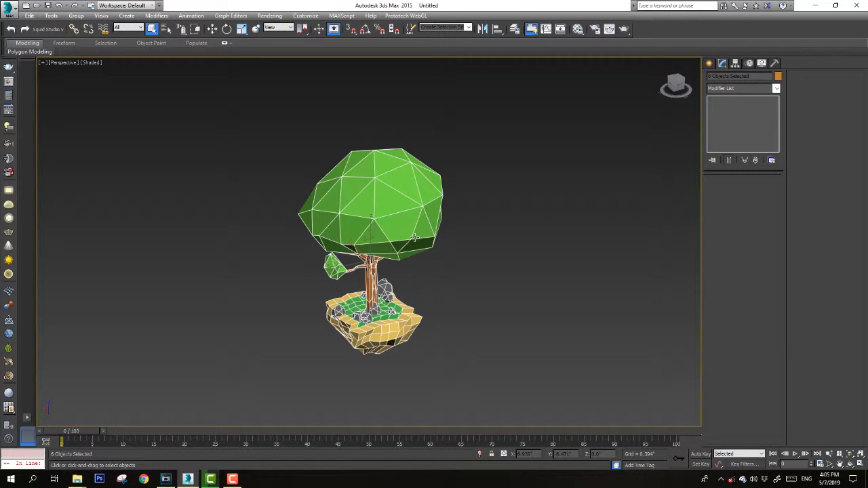
left_click(421, 222)
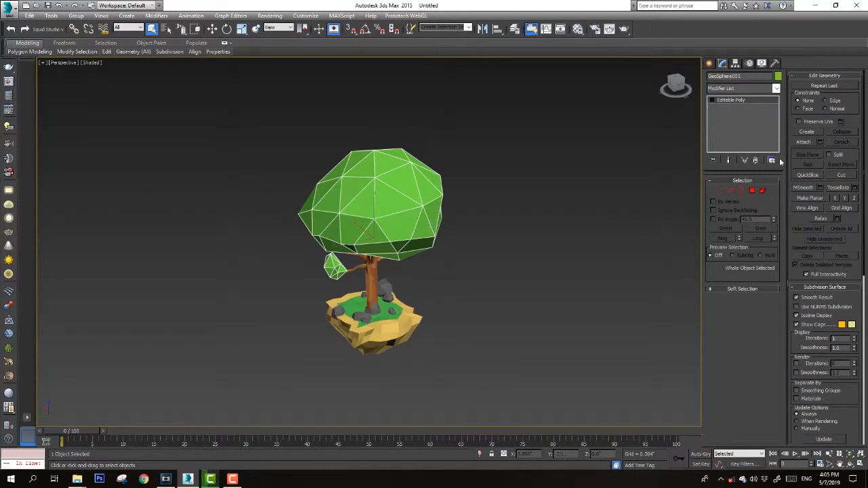
left_click(777, 89)
key("u")
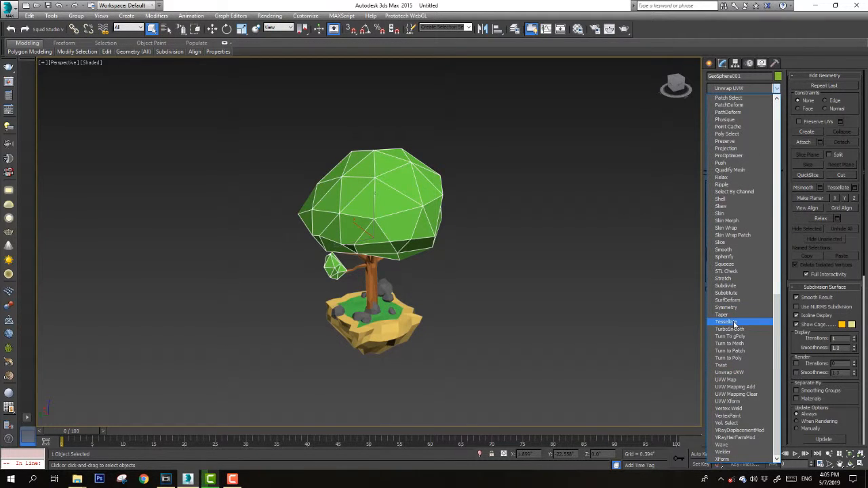
left_click(552, 320)
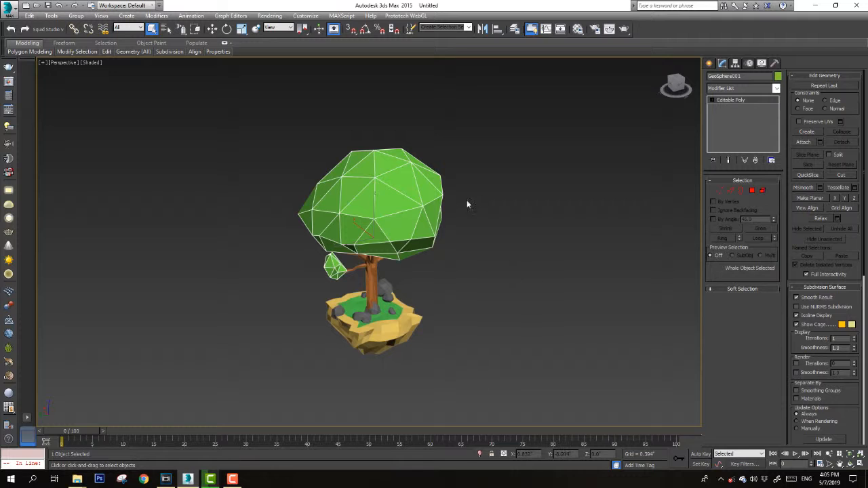
left_click(322, 355)
left_click(353, 326)
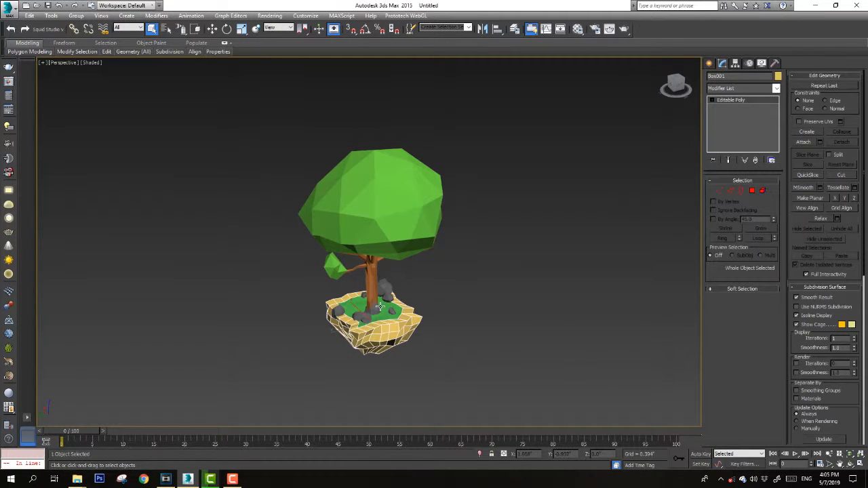
Select all objects in the scene and apply one Unwrap UVW modifier to them together
key("ctrl+a")
right_click(391, 207)
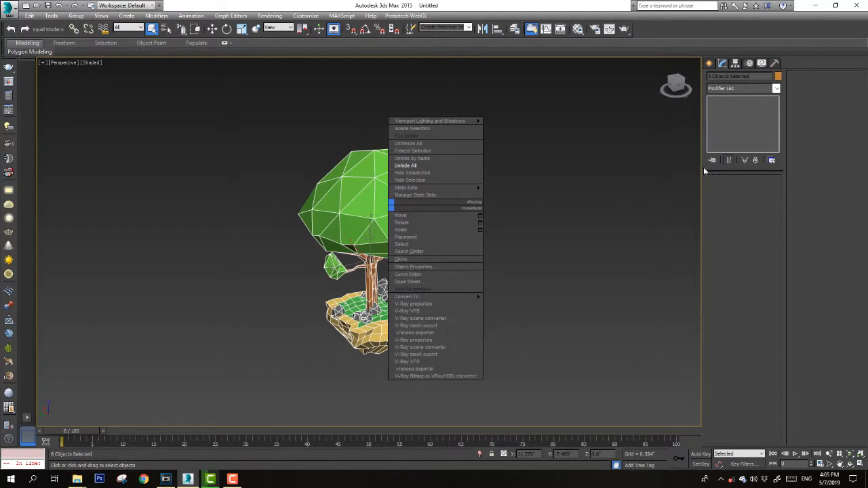
left_click(776, 94)
left_click(777, 89)
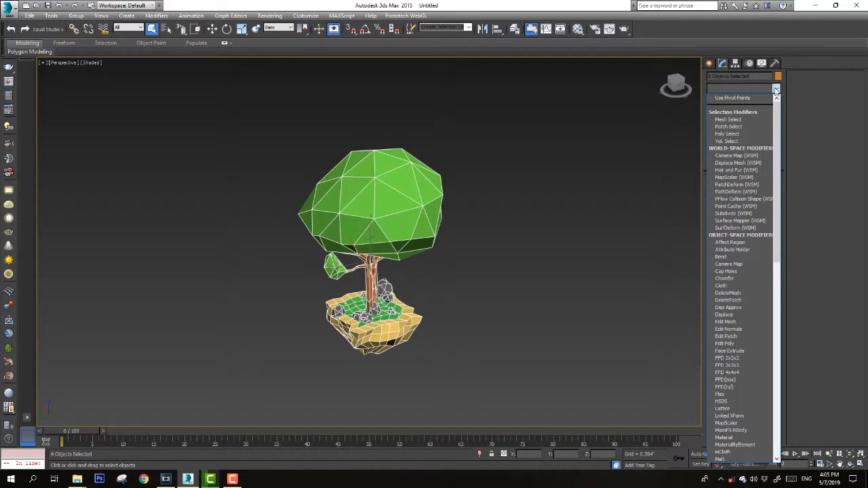
key("u")
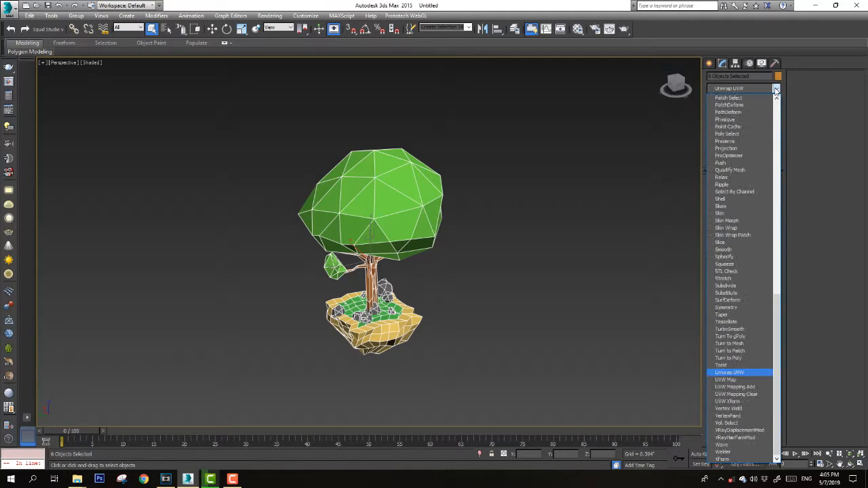
left_click(741, 373)
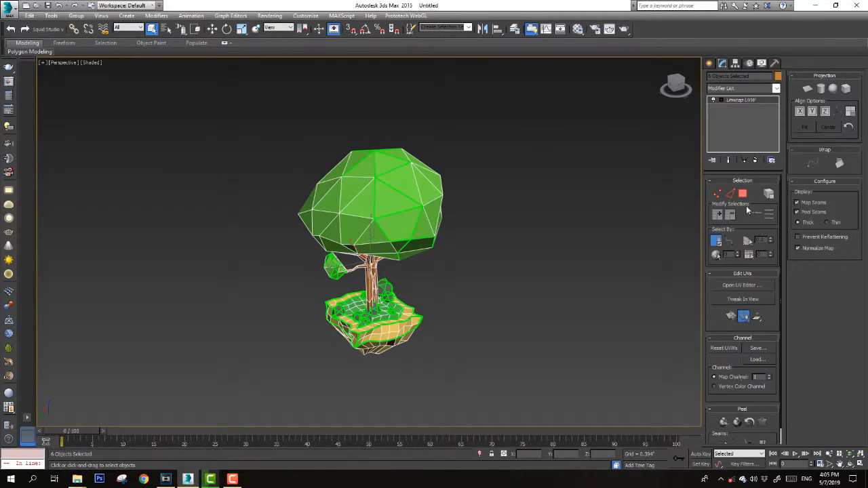
Switch Unwrap UVW to polygon selection and open the UV editor, placing it clear of the tree
left_click(742, 194)
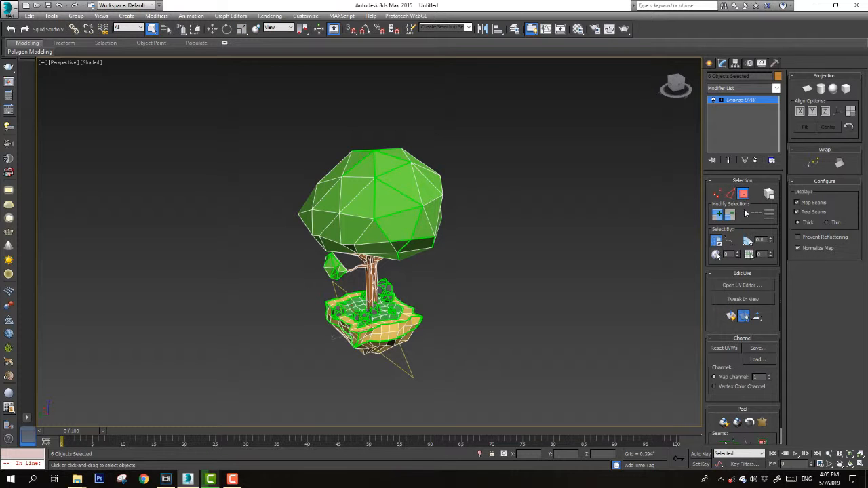
left_click(743, 286)
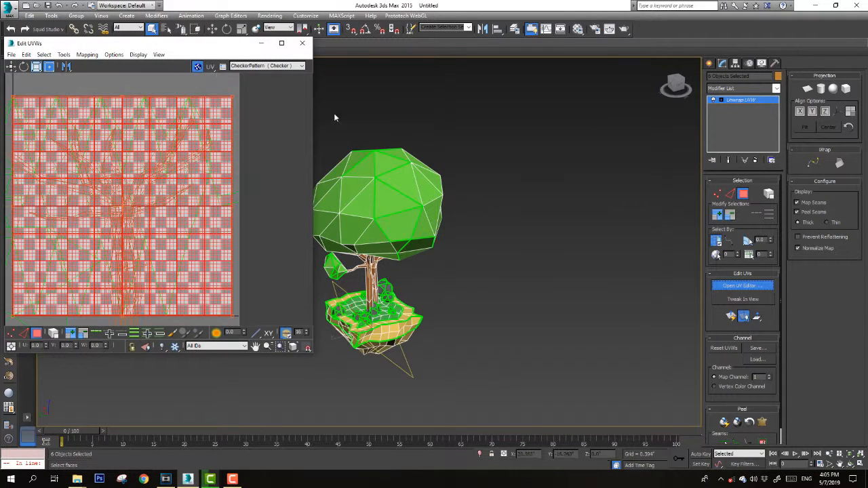
left_click_drag(192, 47, 667, 81)
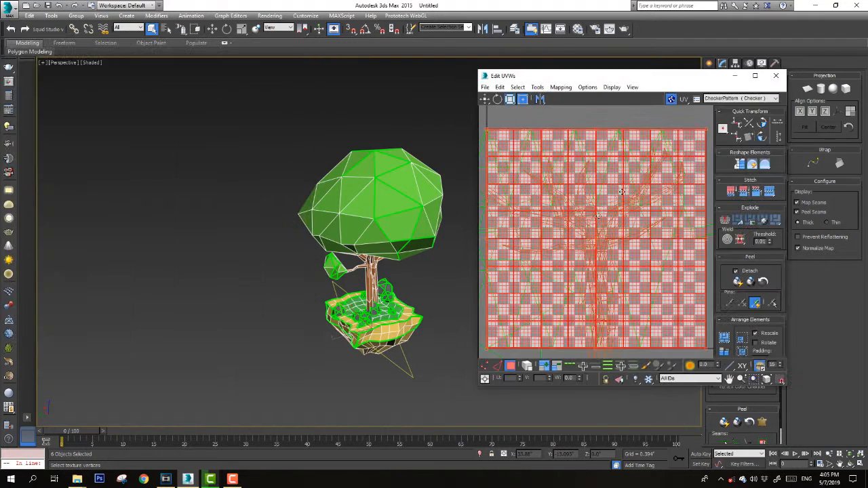
Apply Flatten Mapping to all the polygons with a polygon angle of 45 and a spacing of 0.02
left_click(561, 87)
left_click(566, 100)
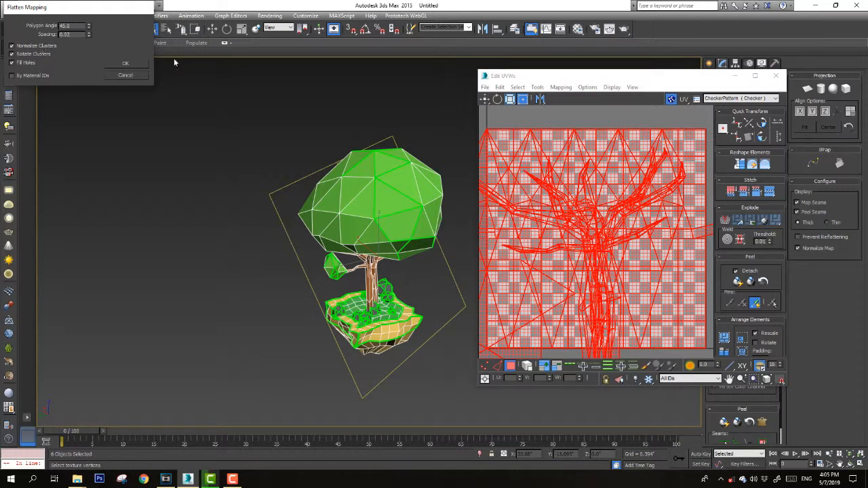
left_click(128, 64)
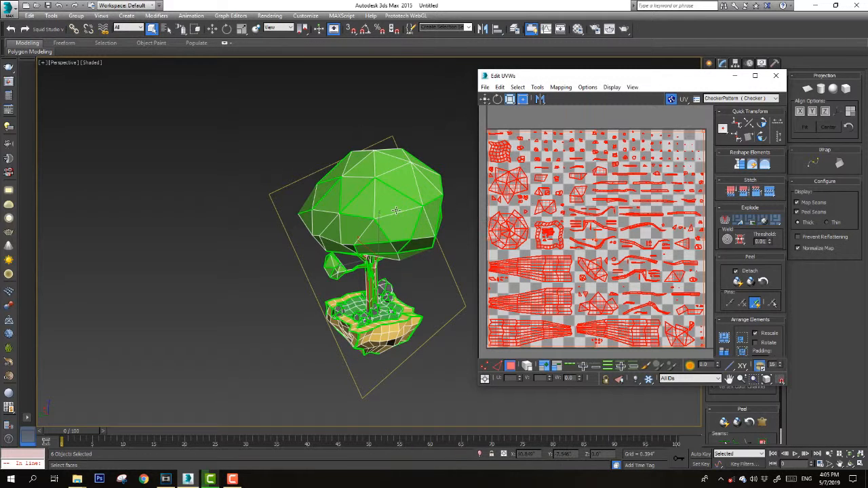
Arrange the UV editor and the tree side by side so that the UV layout and the whole model are in view
left_click_drag(606, 78, 150, 86)
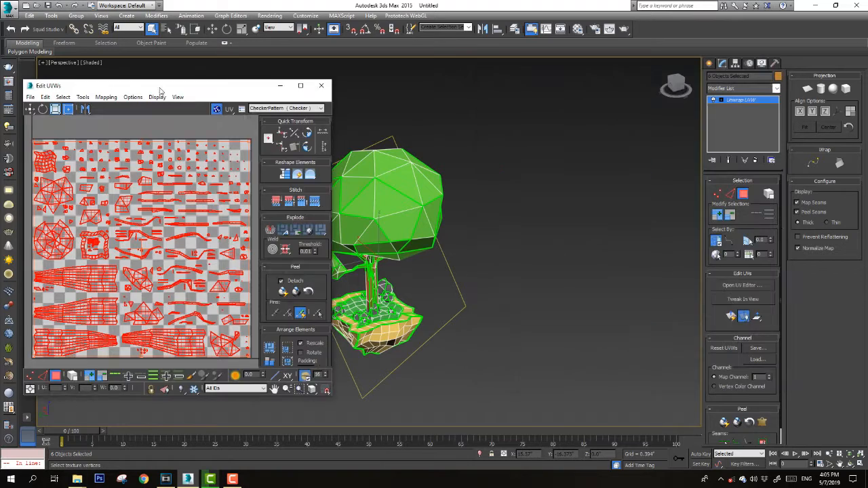
middle_click_drag(381, 203, 521, 204)
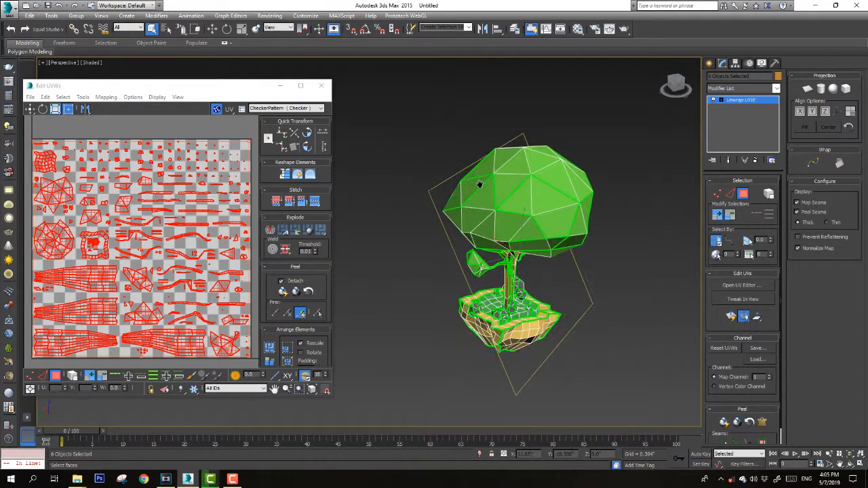
left_click_drag(174, 86, 209, 81)
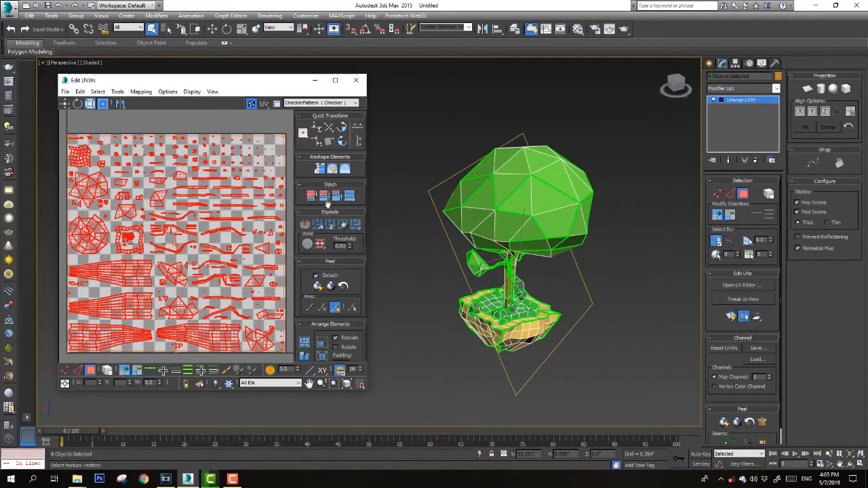
Select the large tree crown as a whole element, quick-planar-map it and move its UV shell outside the tile, to the right
left_click(769, 196)
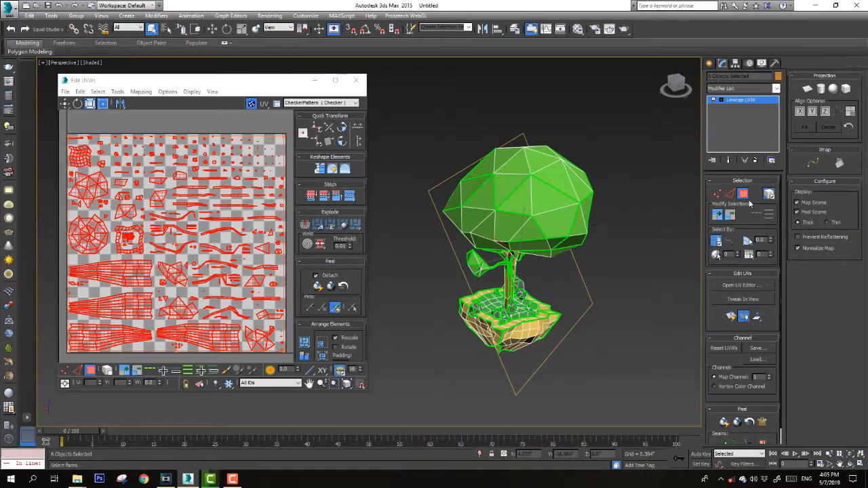
left_click(664, 203)
left_click(555, 199)
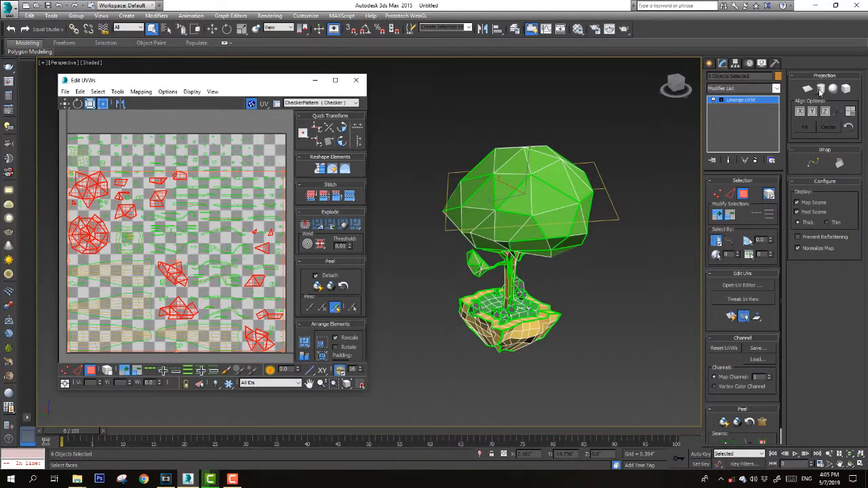
left_click(737, 318)
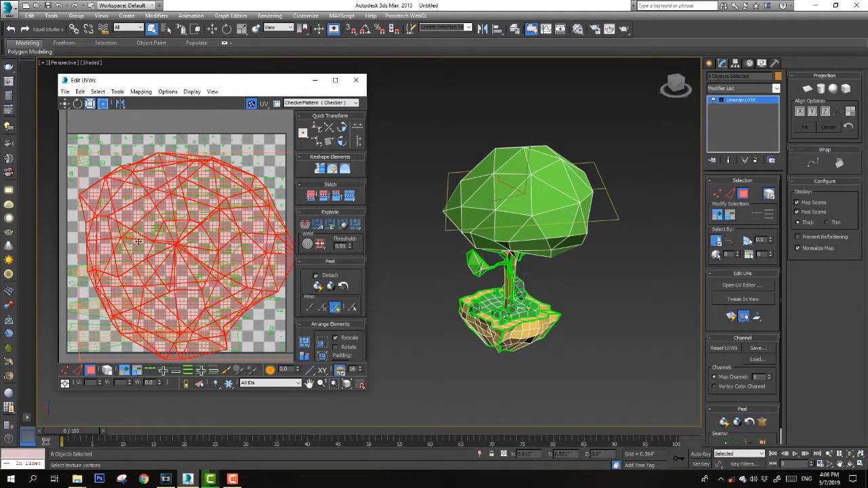
scroll(163, 239, "down", 4)
left_click_drag(164, 238, 280, 227)
scroll(236, 225, "down", 3)
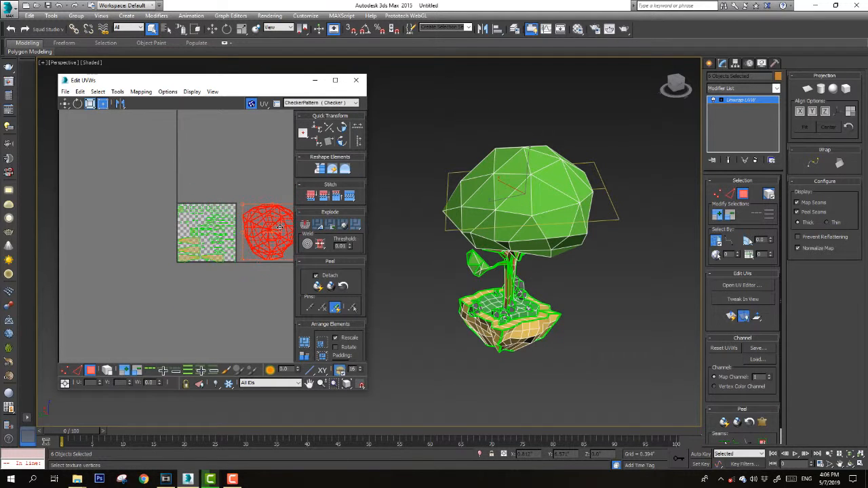
Quick-planar-map the small foliage clump on the side branch and place its UV shell above the tile
left_click(480, 269)
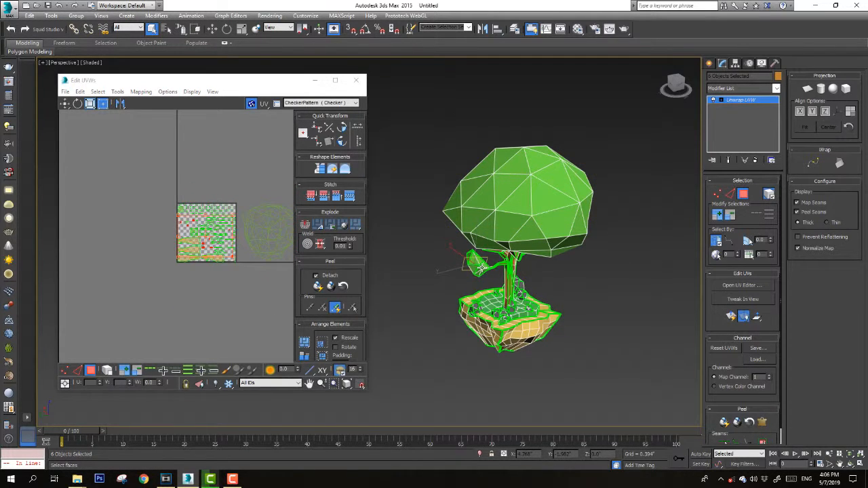
left_click(731, 317)
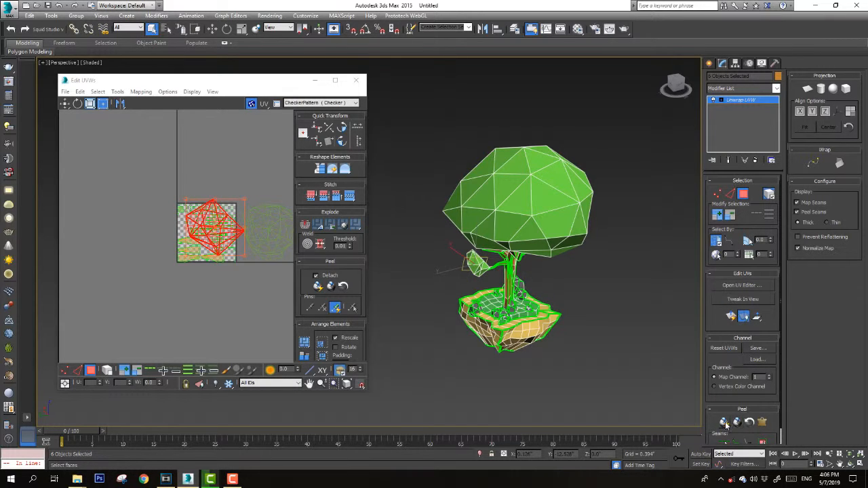
left_click_drag(211, 225, 224, 160)
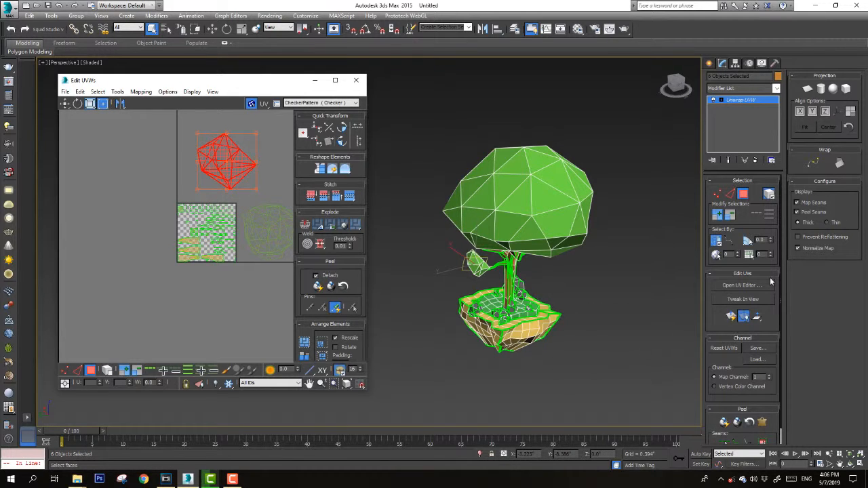
left_click(246, 288)
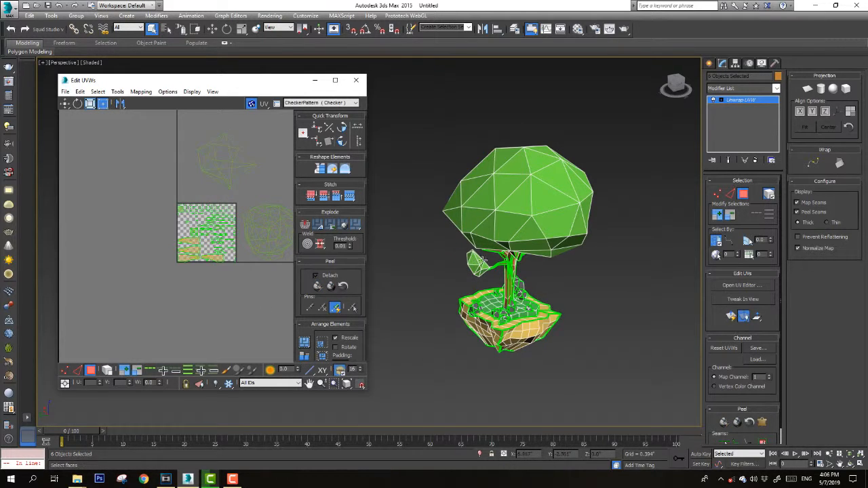
Quick-planar-map the other small foliage clump on the opposite branch and place its UV shell diagonally above the tile, to the left
middle_click_drag(512, 281, 597, 278)
left_click(464, 250)
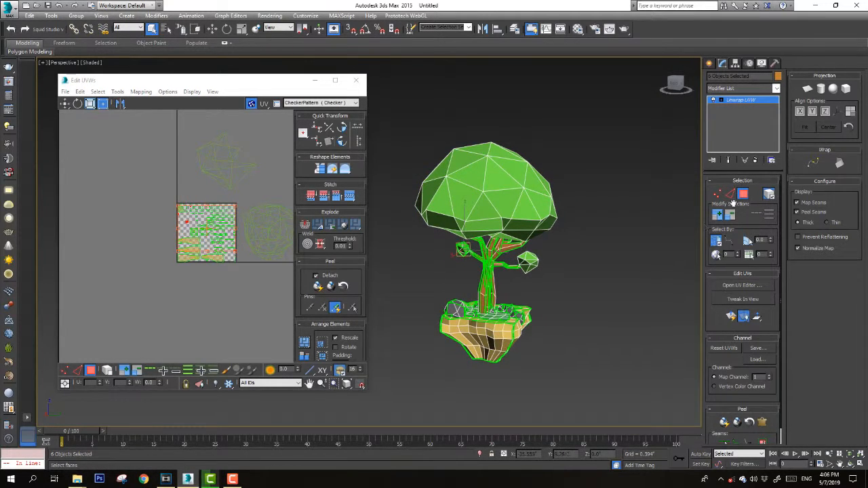
left_click(732, 316)
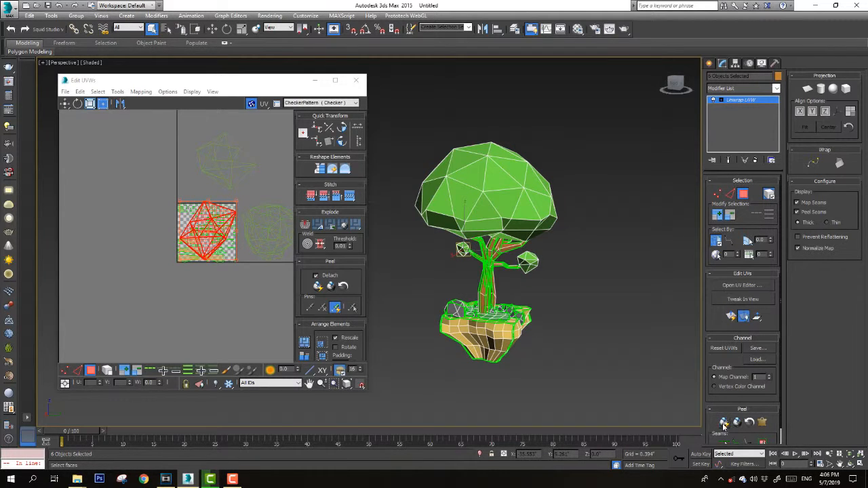
left_click_drag(222, 231, 152, 172)
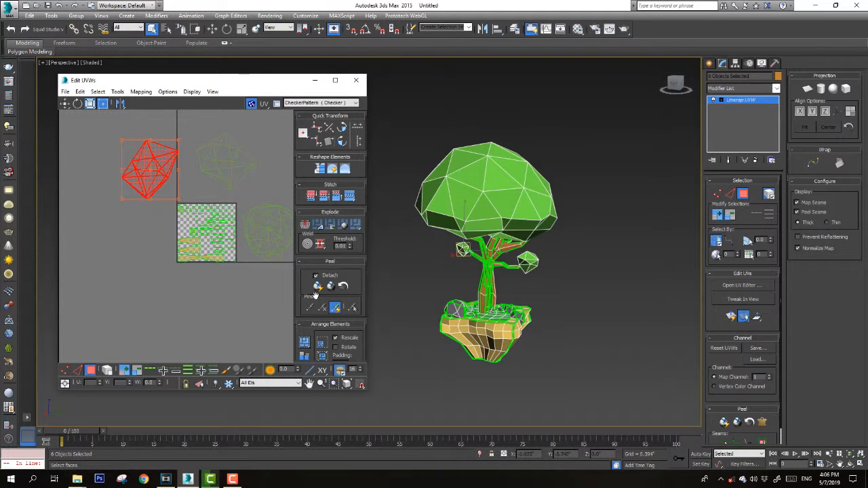
left_click(558, 285)
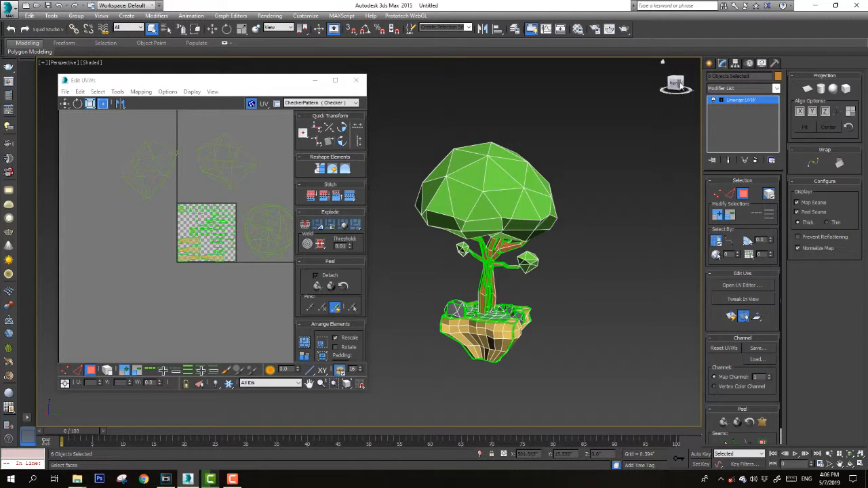
Try to planar-map and quick-peel only the camera-facing polygons of the crown's upper part
left_click_drag(686, 88, 588, 157)
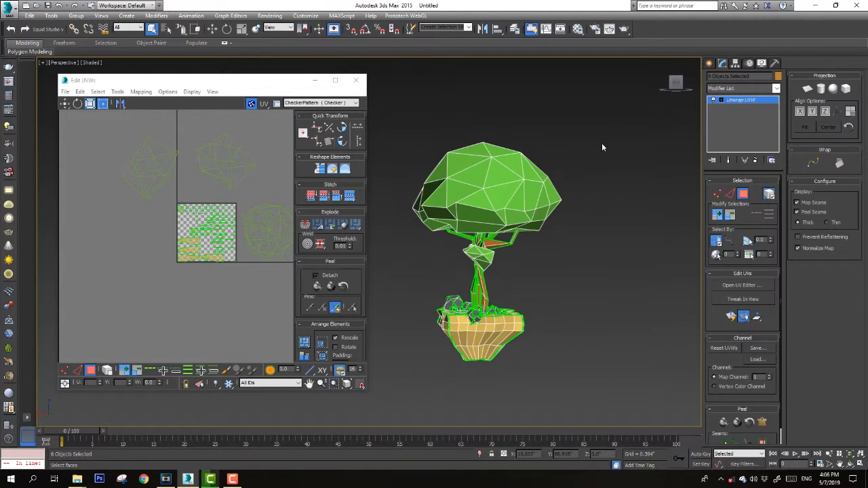
left_click(467, 194)
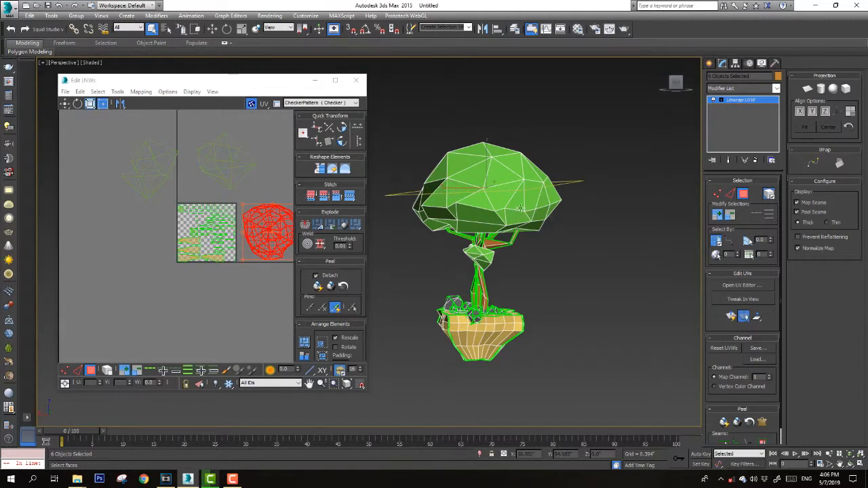
left_click(180, 30)
left_click(181, 42)
left_click_drag(589, 171, 405, 204)
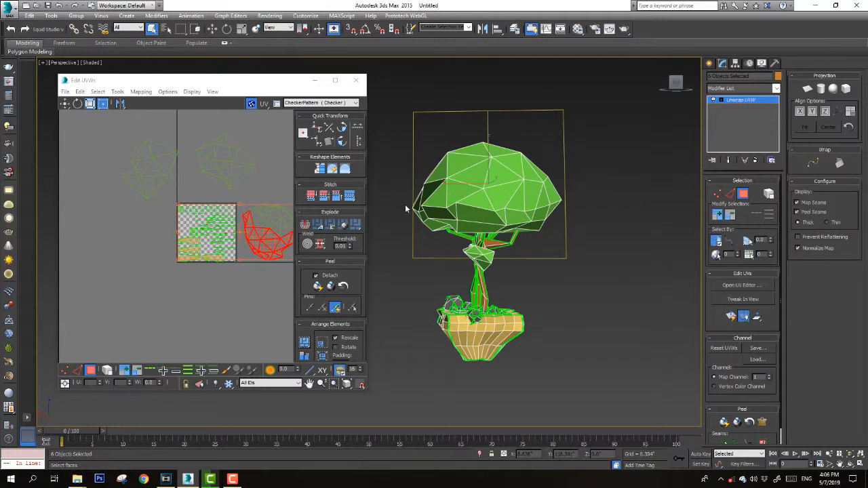
left_click(732, 317)
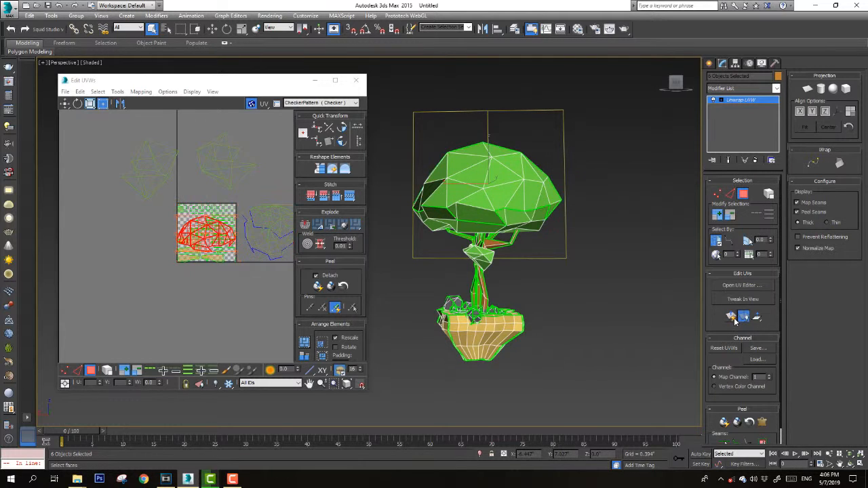
left_click(725, 423)
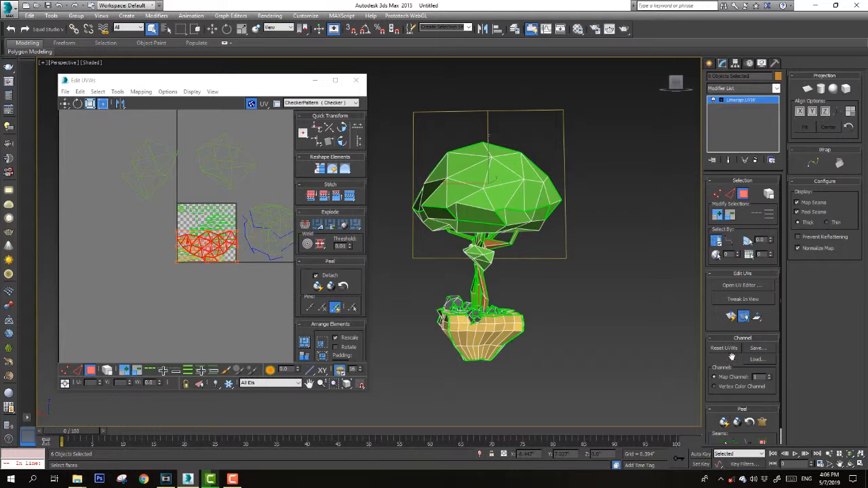
Select the crown's upper part all the way through, quick-planar-map and quick-peel it, and place its shell left of the UV tile
left_click(603, 117)
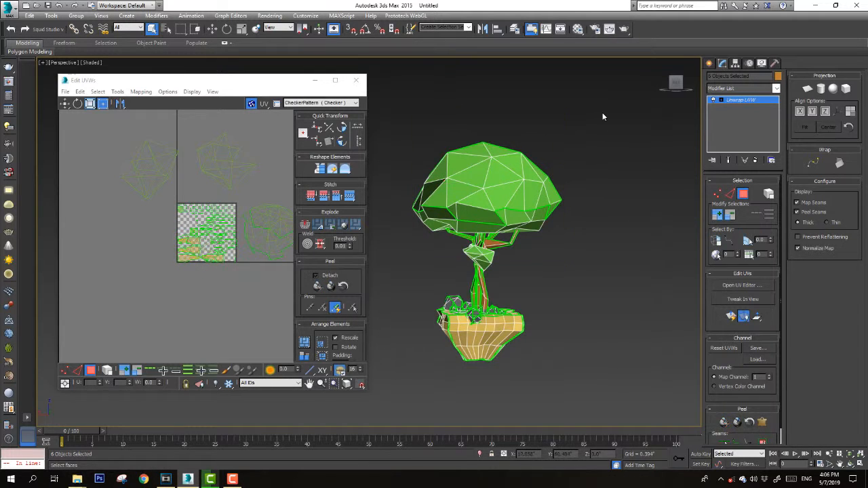
left_click_drag(603, 117, 405, 207)
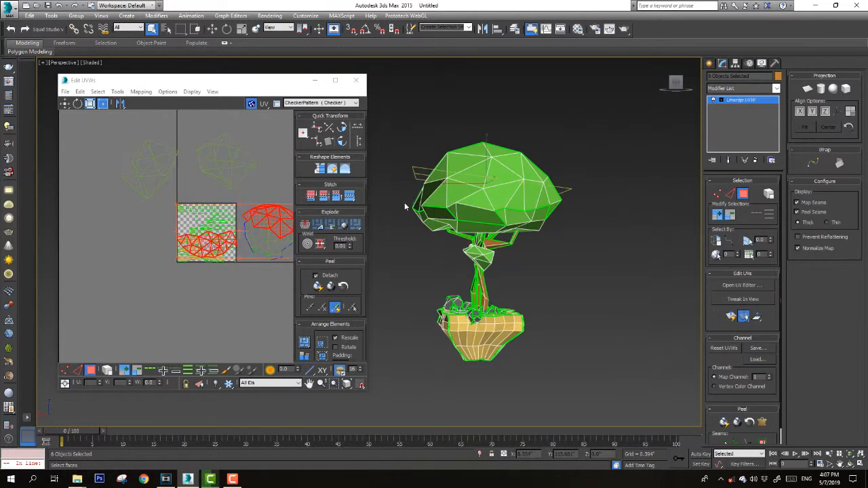
left_click(732, 316)
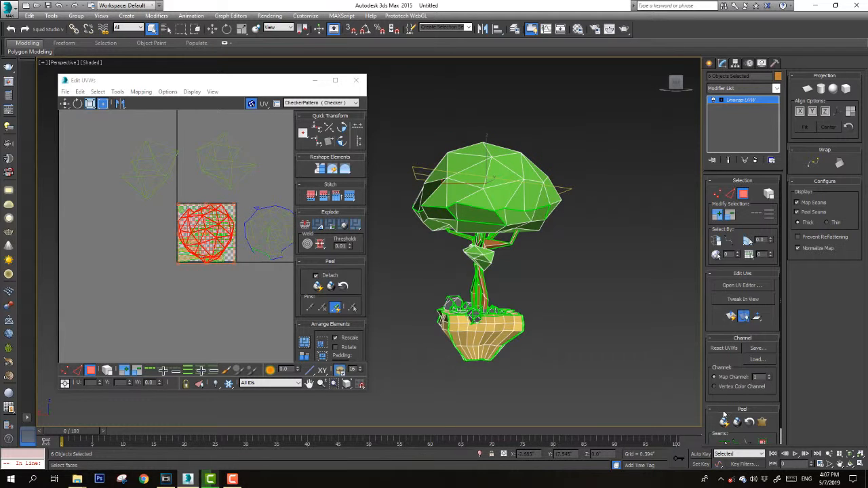
left_click(725, 421)
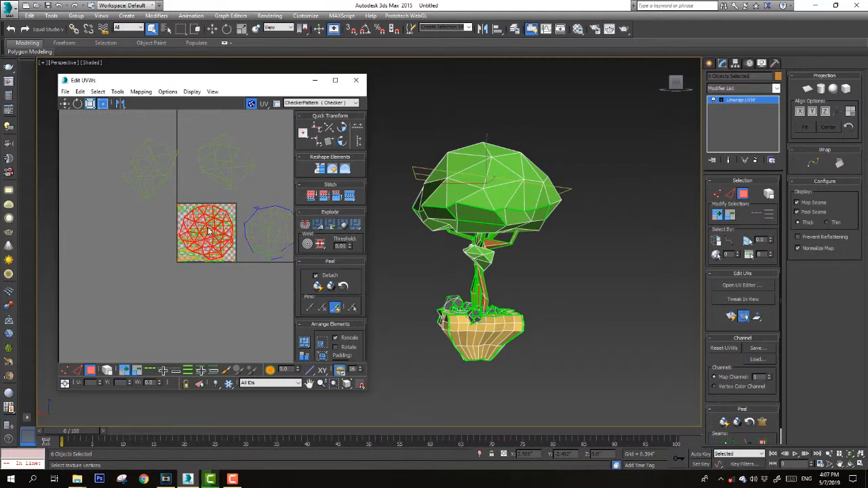
left_click_drag(209, 232, 114, 259)
Select the crown's remaining underside polygons in the UV layout, quick-planar-map them and try Quick Peel on them
middle_click_drag(286, 211, 241, 205)
left_click_drag(216, 260, 196, 267)
left_click(730, 316)
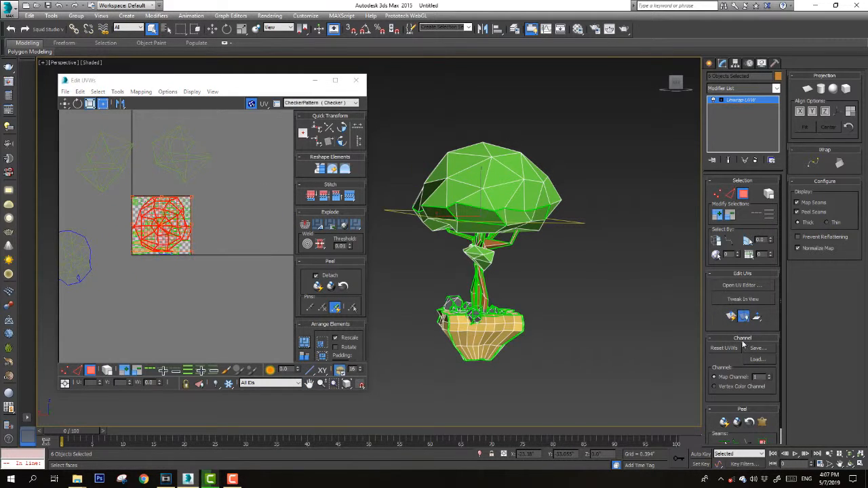
left_click(725, 422)
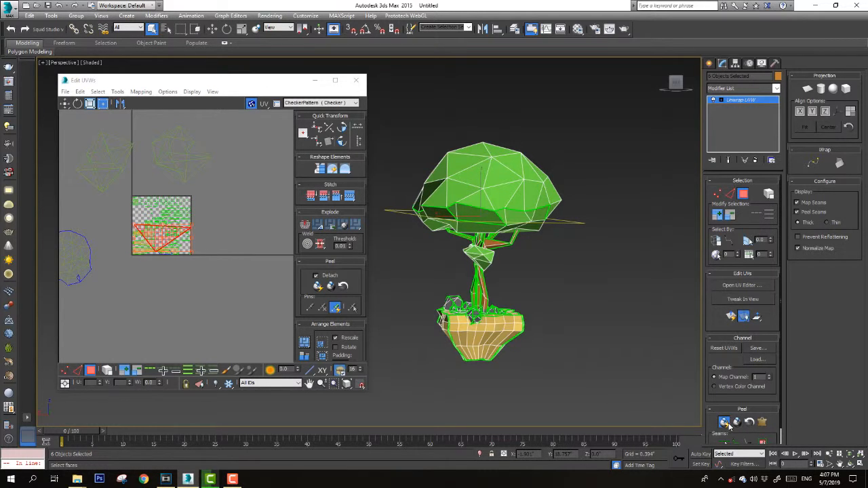
Replace the underside's peel with a planar projection using Best Align, and place the resulting shell below the UV tile
left_click(729, 317)
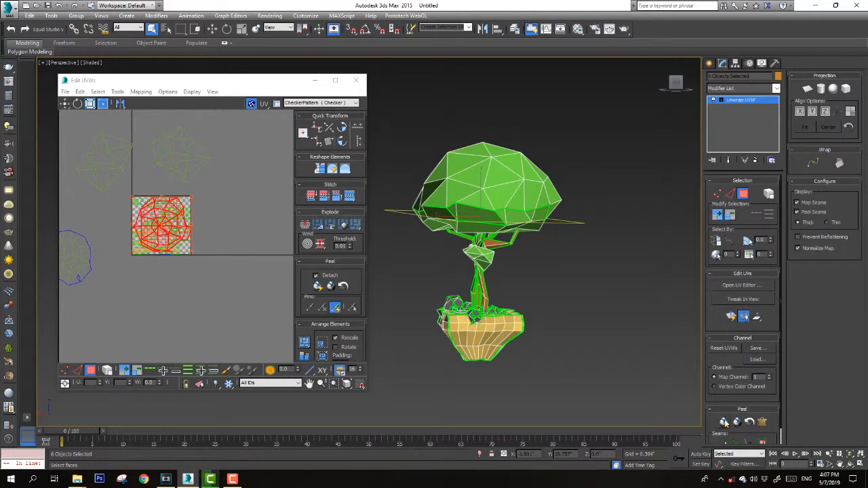
left_click(808, 88)
left_click(837, 112)
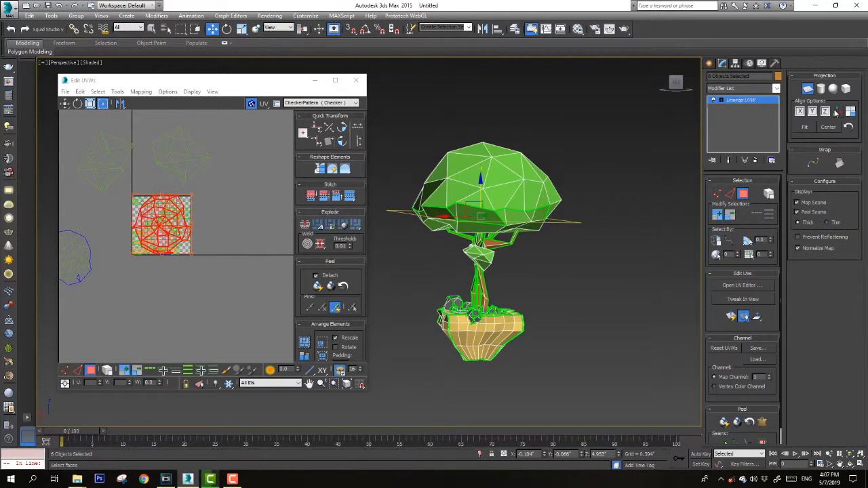
left_click(809, 89)
left_click_drag(157, 229, 117, 300)
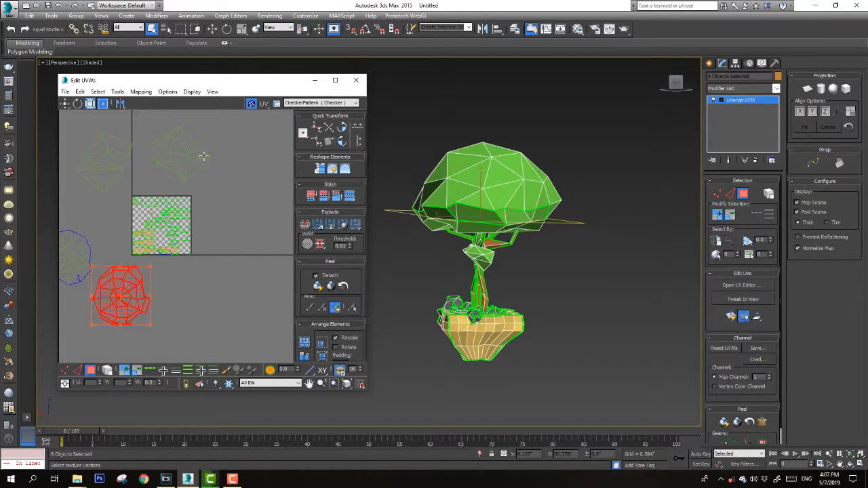
Select the larger part of the foliage clump shell above the tile, planar-map and quick-peel it, and place it below the tile
left_click(214, 134)
left_click(177, 184)
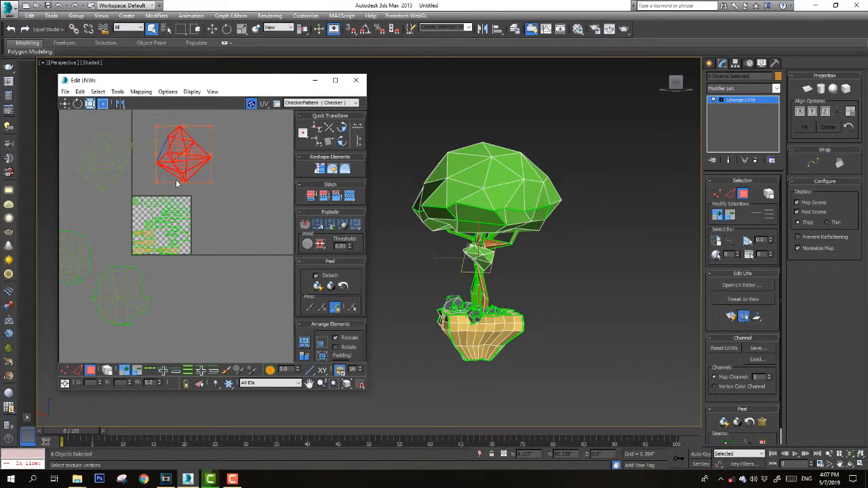
left_click(732, 317)
left_click(725, 422)
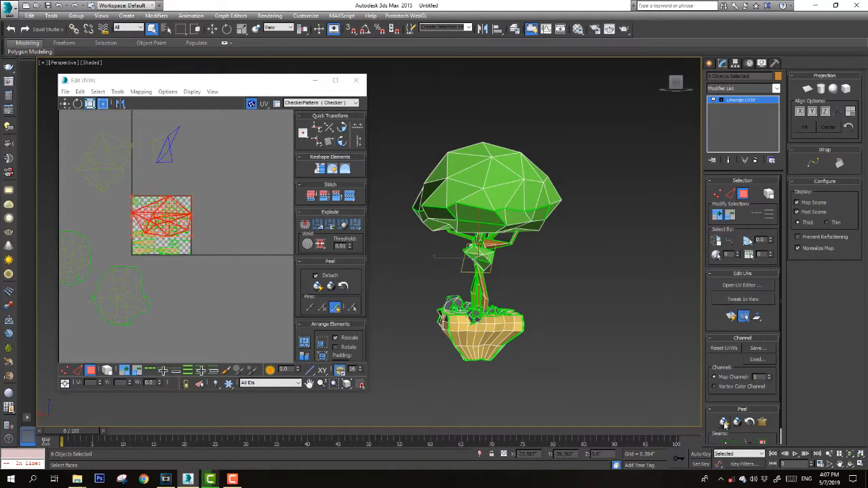
left_click_drag(167, 207, 206, 305)
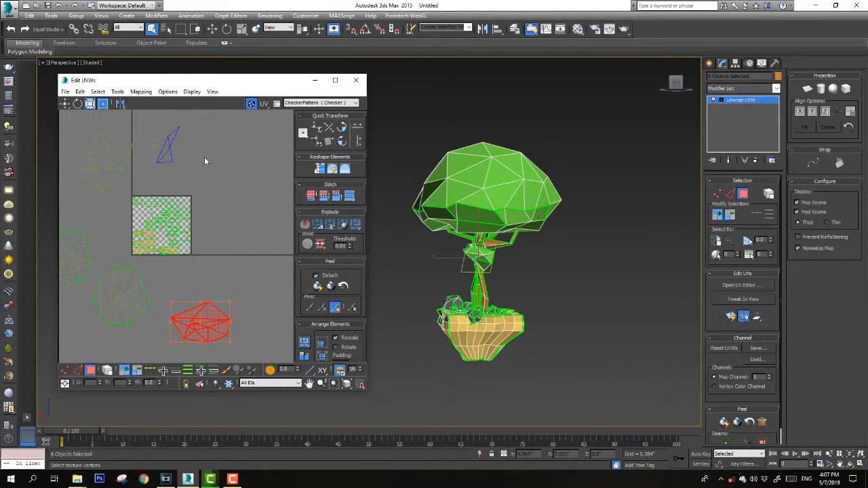
Planar-map and quick-peel the remaining polygons of that foliage clump and place their shell beside its first half
left_click_drag(149, 173, 182, 121)
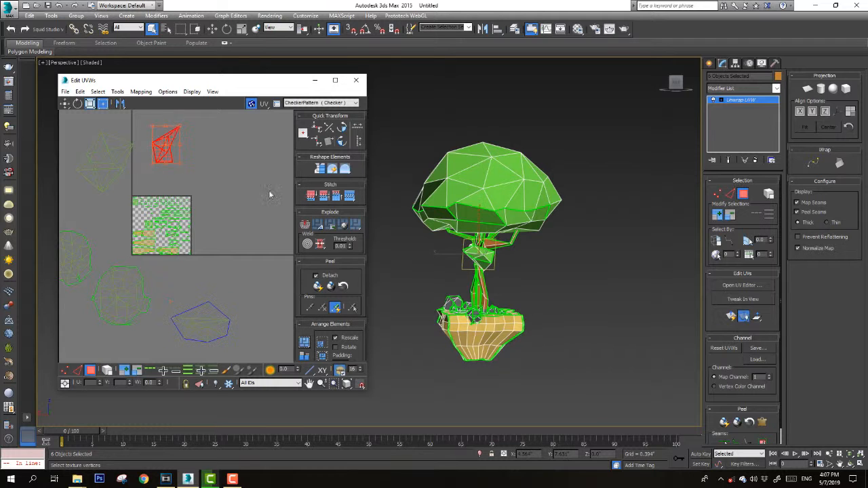
left_click(732, 317)
left_click(726, 420)
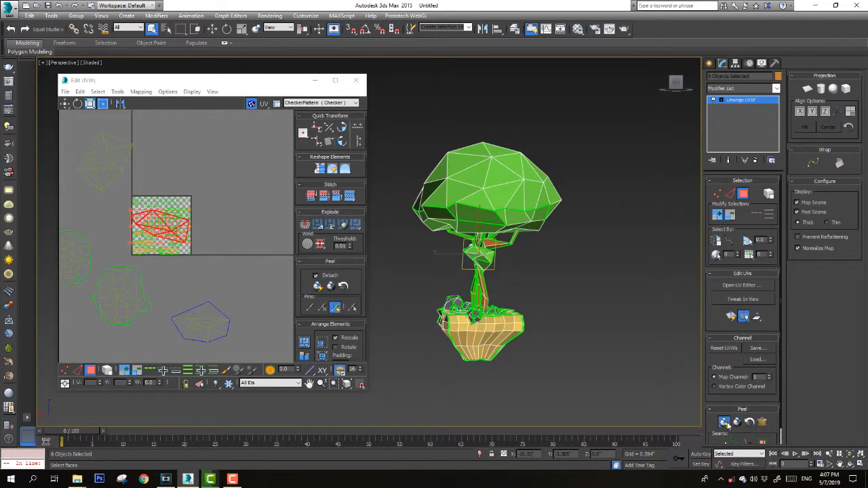
left_click_drag(167, 222, 267, 291)
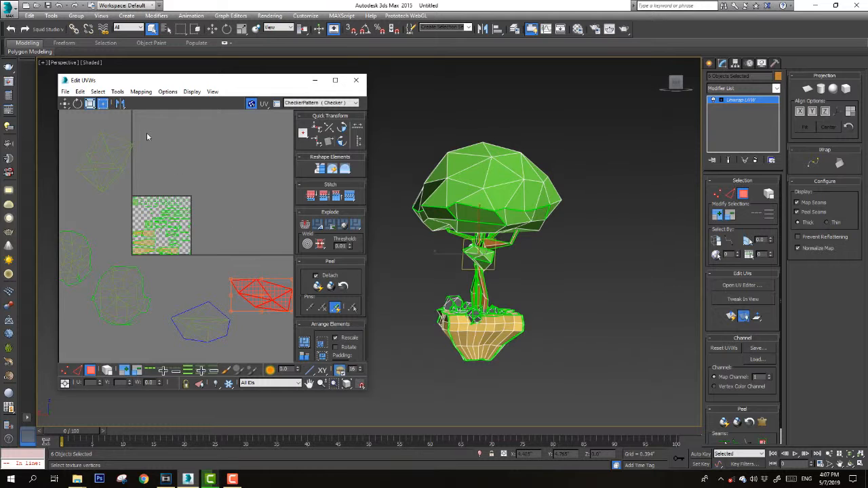
Planar-map and quick-peel the upper part of the other small foliage clump and move its shell right of the UV tile
left_click_drag(76, 163, 76, 163)
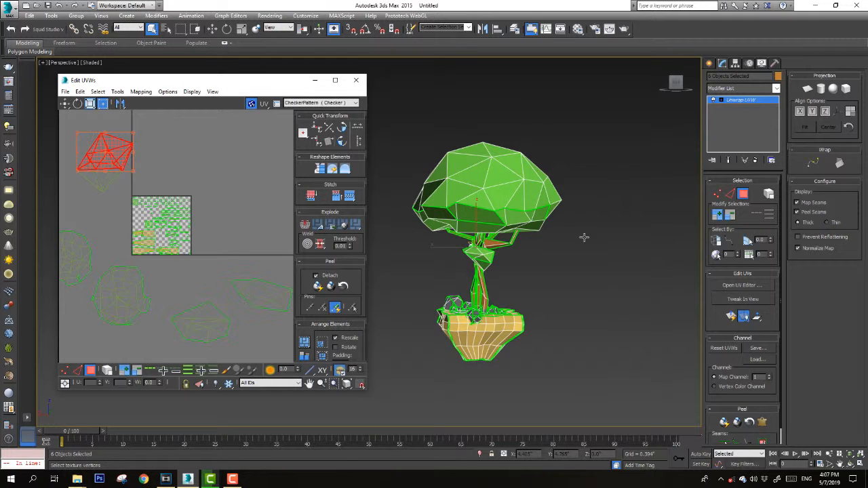
left_click(733, 317)
left_click(726, 422)
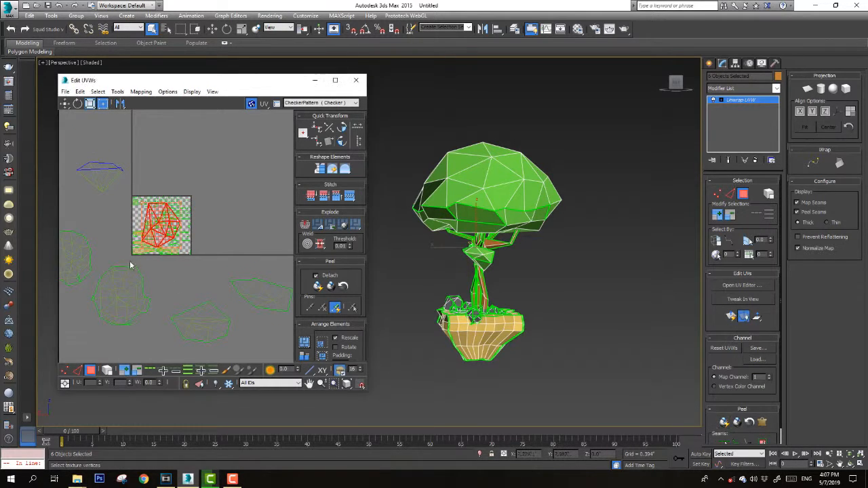
left_click_drag(159, 236, 258, 239)
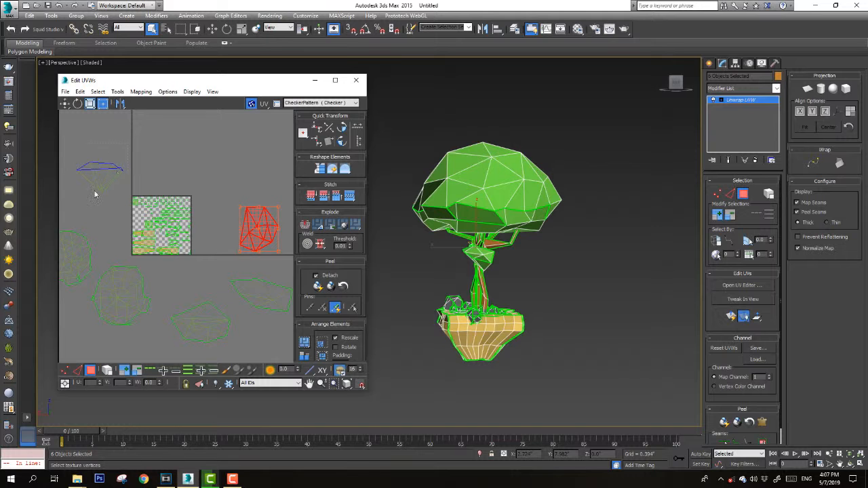
Planar-map and quick-peel the remaining lower part of the small foliage clump and place its shell between the UV tile and its first half
left_click_drag(70, 190, 69, 189)
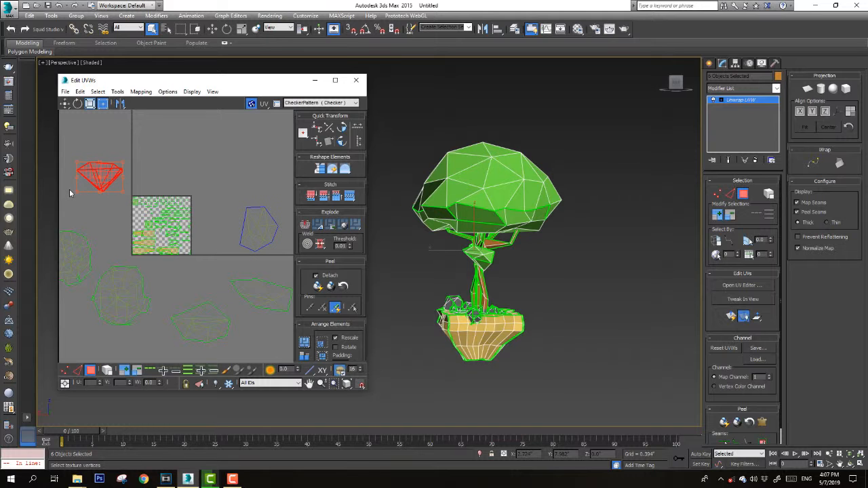
left_click(729, 317)
left_click(725, 422)
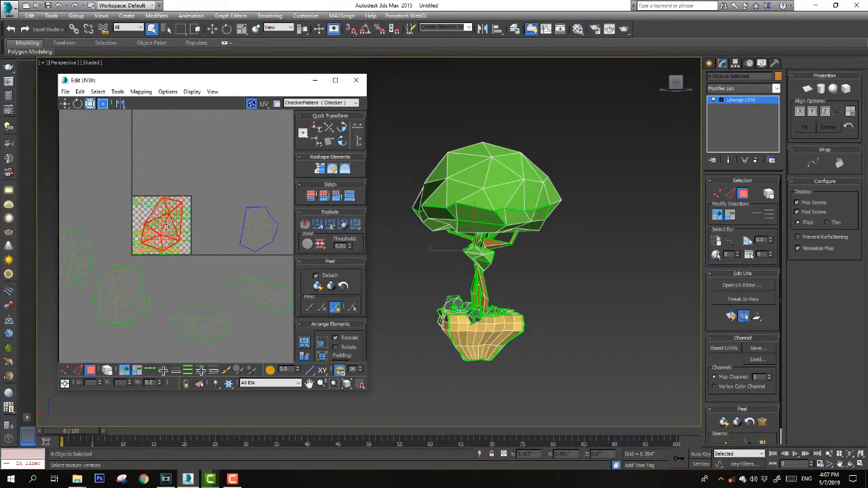
left_click_drag(166, 227, 220, 232)
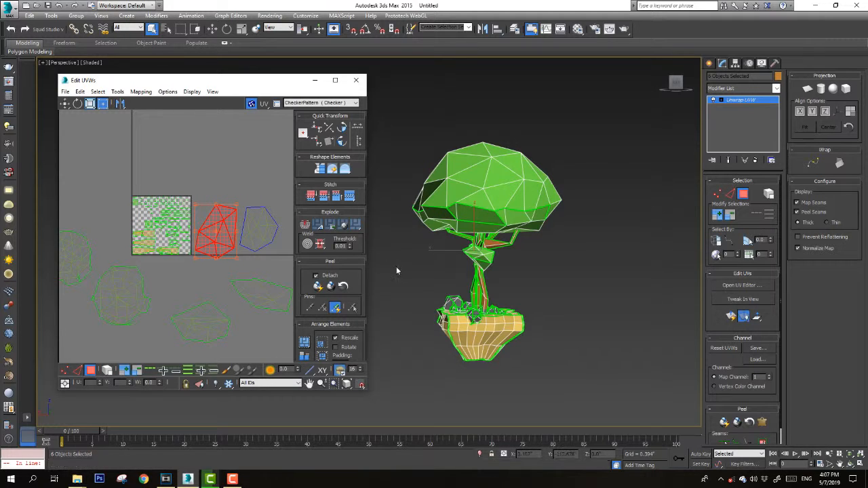
Planar-map and quick-peel the region-selected polygons of the planter's lower part and move their shell above the UV tile
left_click(496, 334)
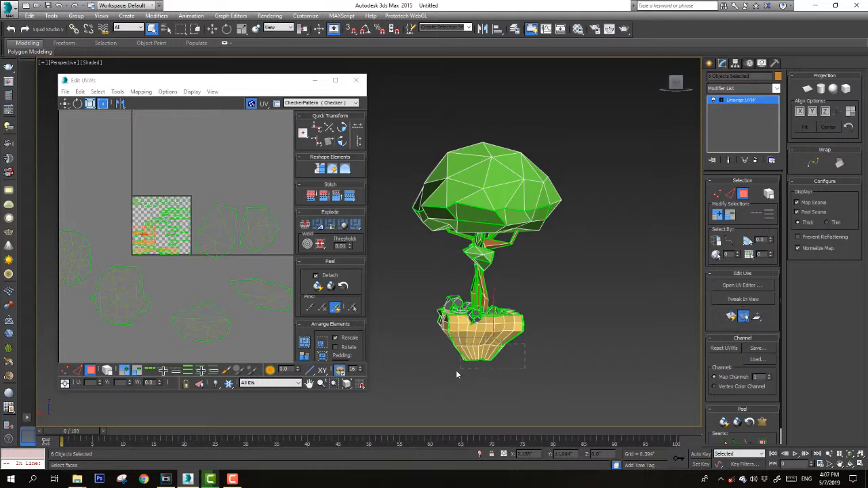
left_click_drag(437, 378, 437, 378)
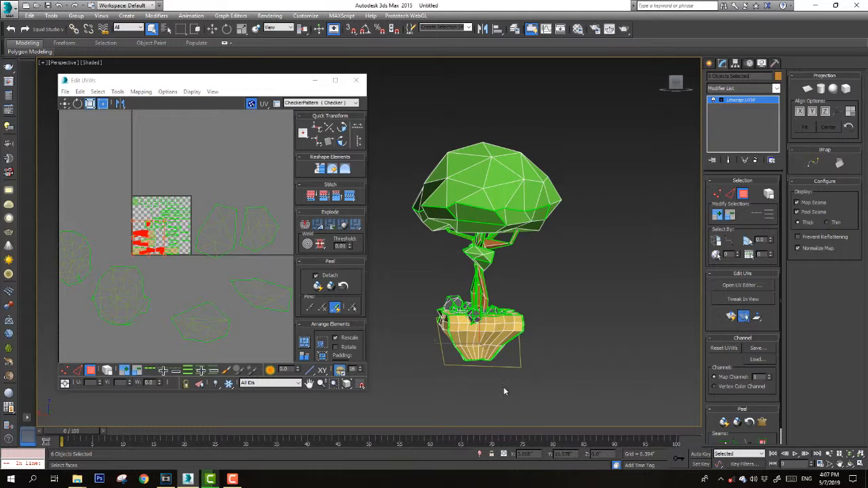
left_click(731, 317)
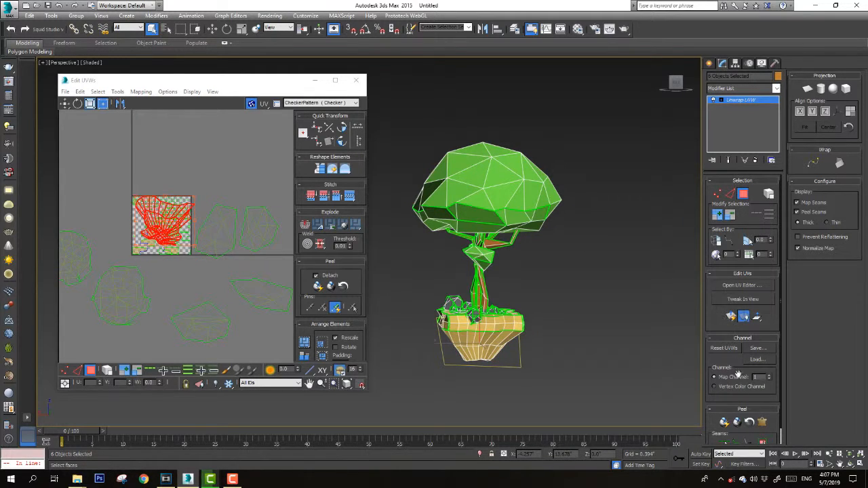
left_click(725, 424)
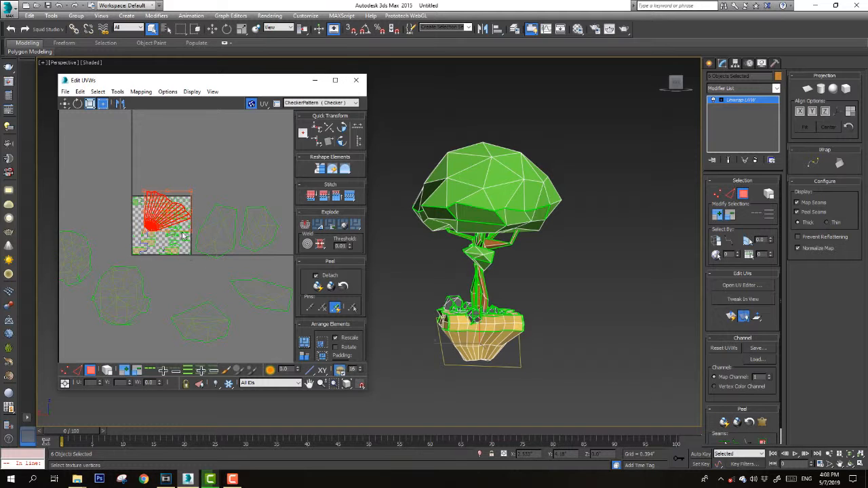
left_click_drag(171, 215, 196, 145)
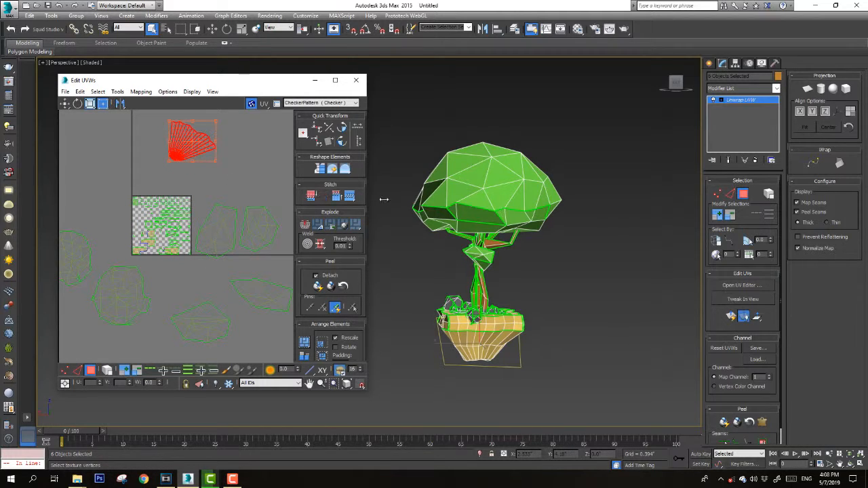
Select all the planter's lower polygons from the left view, planar-map and quick-peel them, and place the shell above the UV tile
middle_click_drag(545, 239, 543, 211)
key("l")
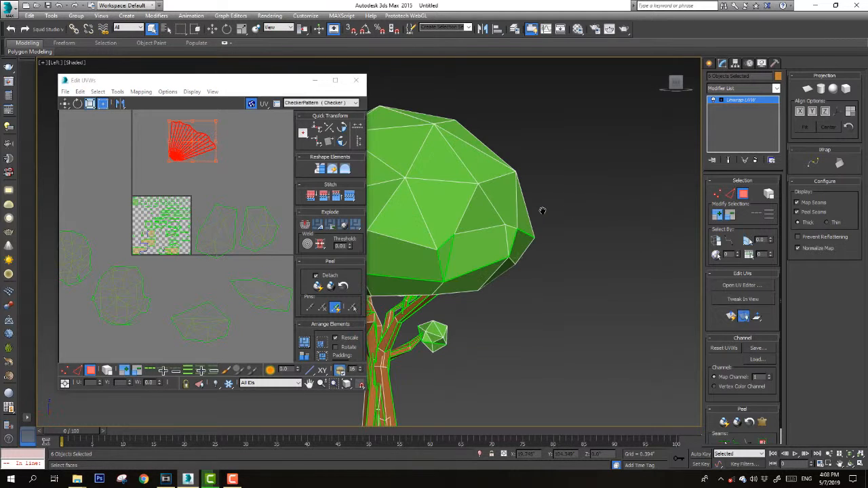
middle_click_drag(482, 291, 563, 185)
scroll(564, 185, "down", 5)
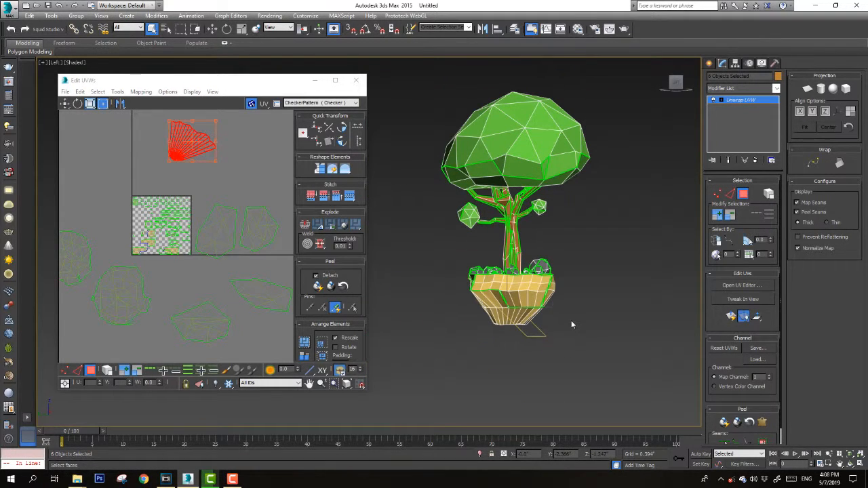
left_click(563, 304)
left_click(462, 338)
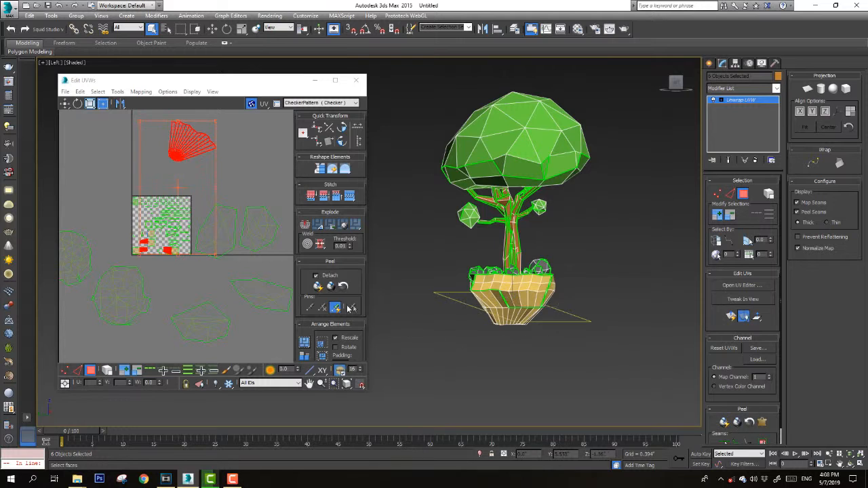
left_click(731, 316)
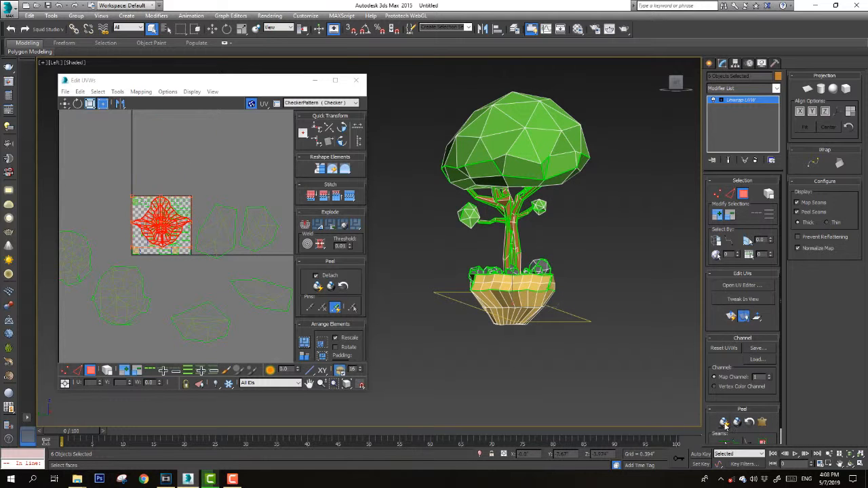
left_click(724, 422)
left_click_drag(169, 236, 145, 160)
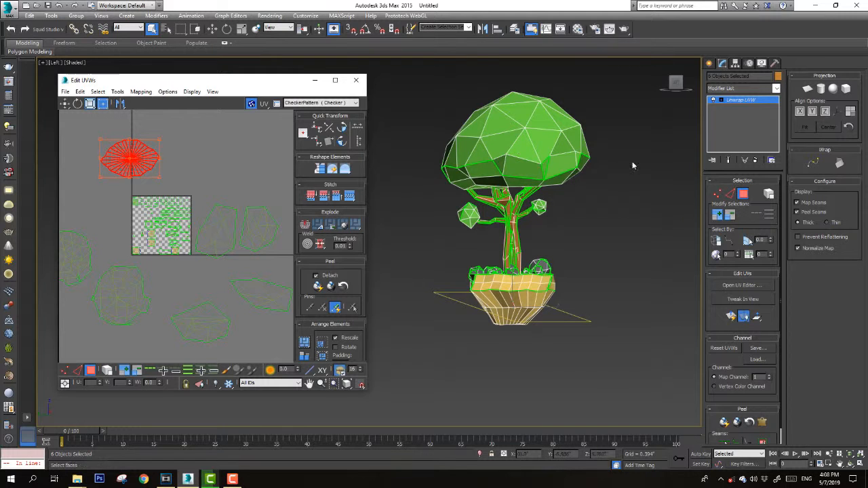
Select only the planter's upper band by element, planar-map it, and place its shell beside the lower part's shell
left_click(513, 288, "ctrl")
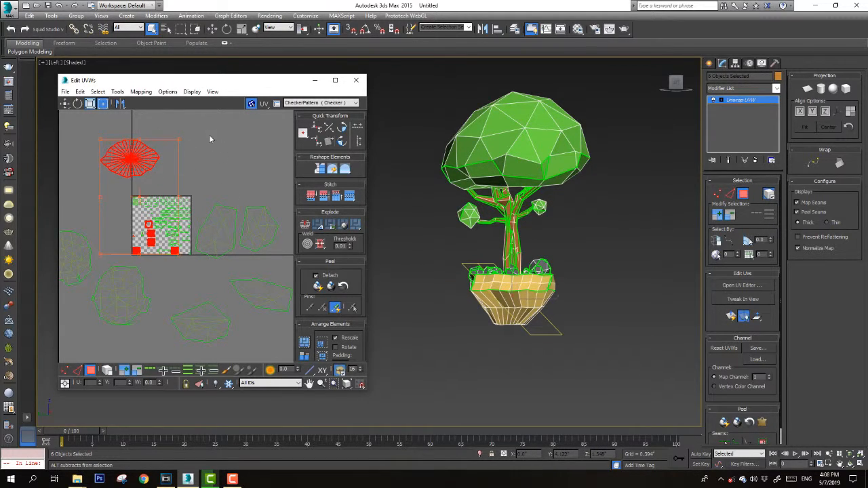
left_click_drag(218, 131, 86, 179)
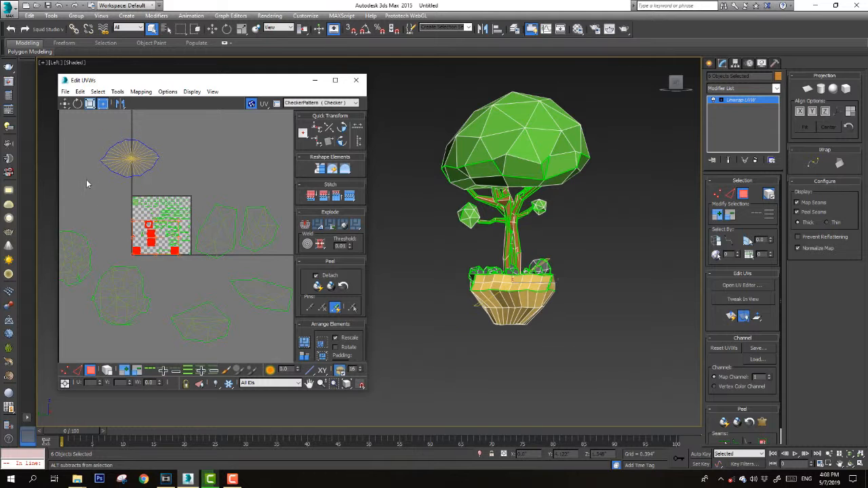
left_click(731, 316)
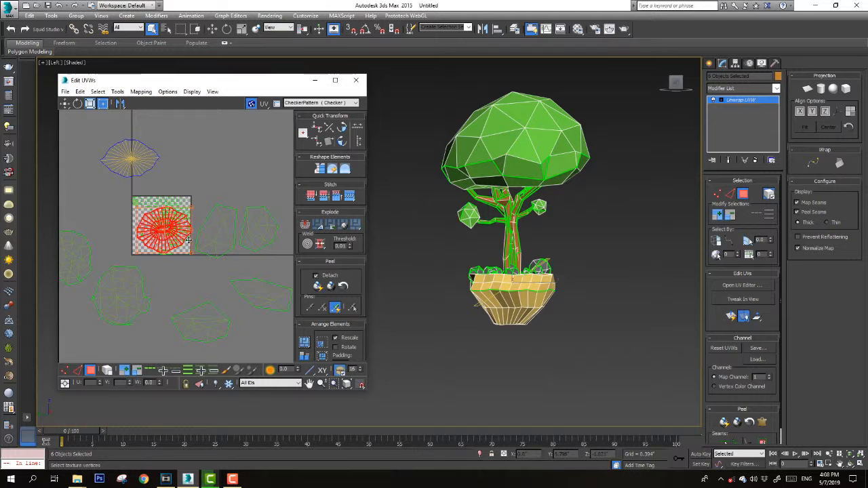
left_click_drag(171, 230, 201, 155)
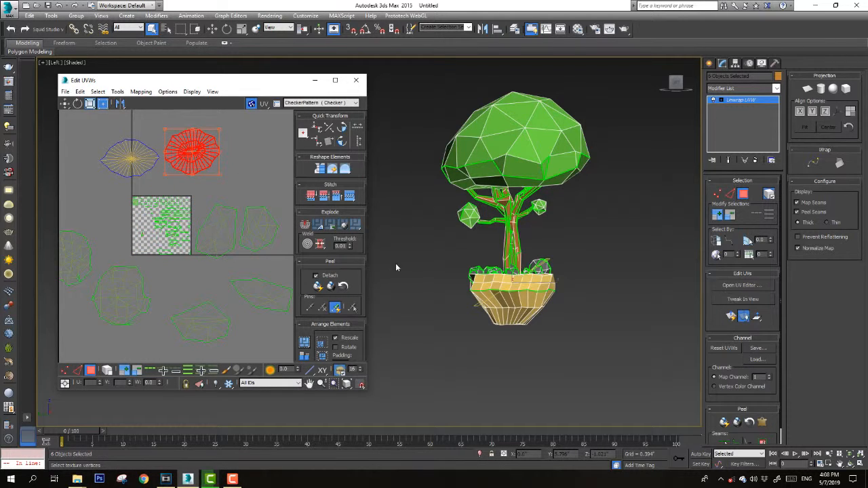
Select the grass surface on top of the planter, planar-map and quick-peel it, and place its shell beside the planter shells
middle_click_drag(528, 278, 506, 293, "alt")
left_click(509, 286)
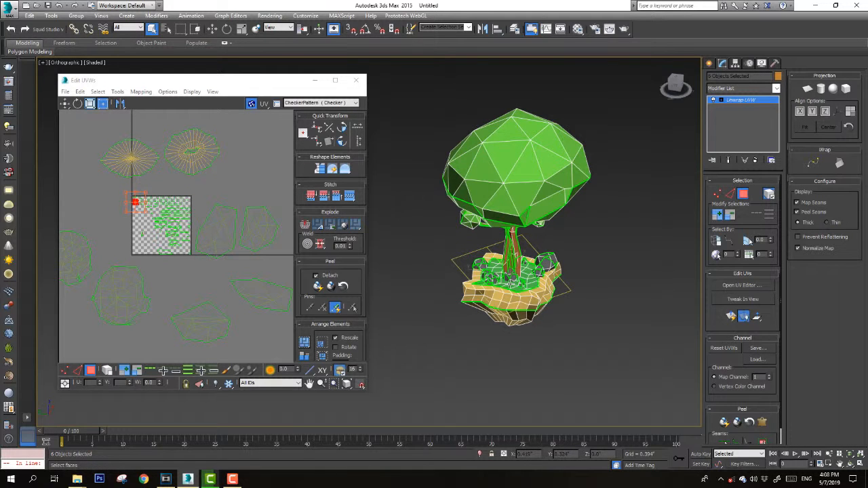
left_click(730, 317)
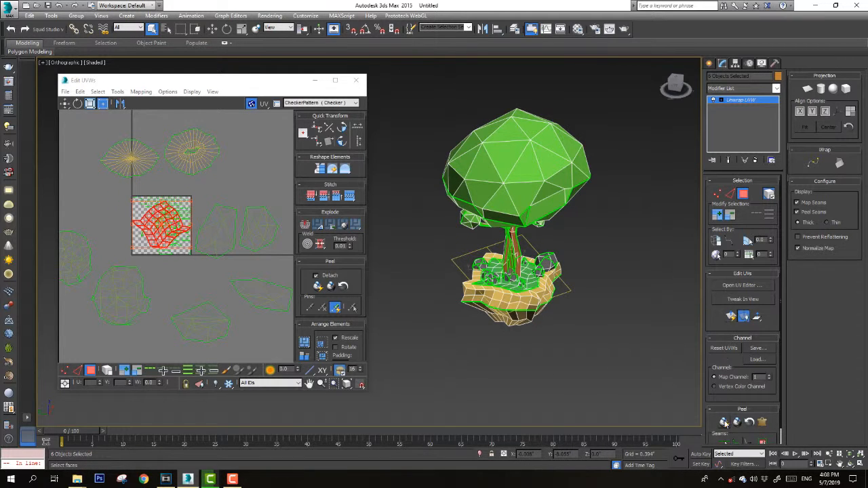
scroll(207, 272, "down", 2)
left_click_drag(179, 236, 262, 183)
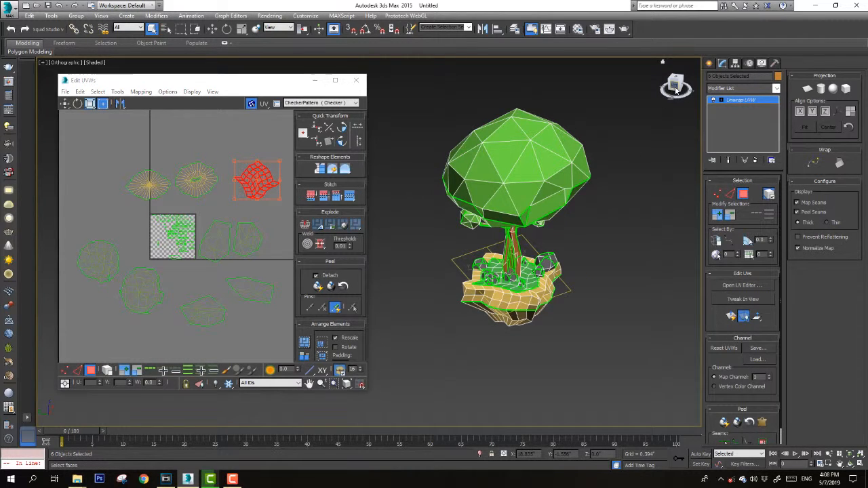
left_click_drag(676, 91, 631, 177)
key("l")
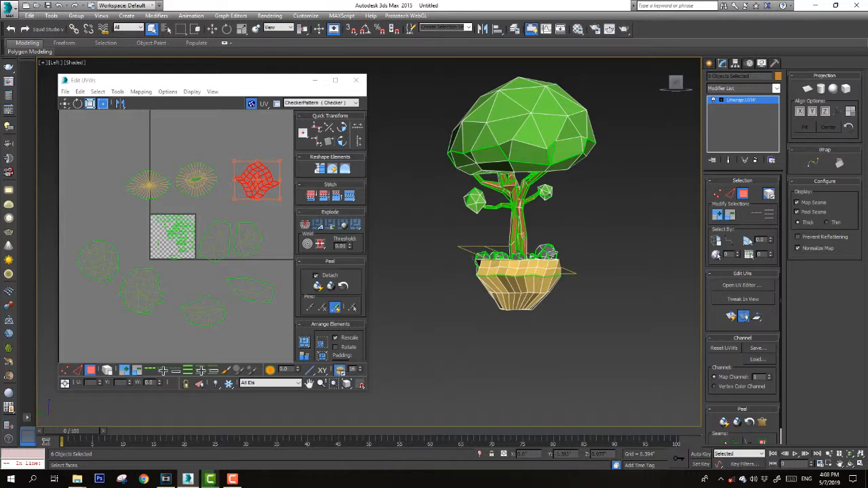
left_click(551, 254)
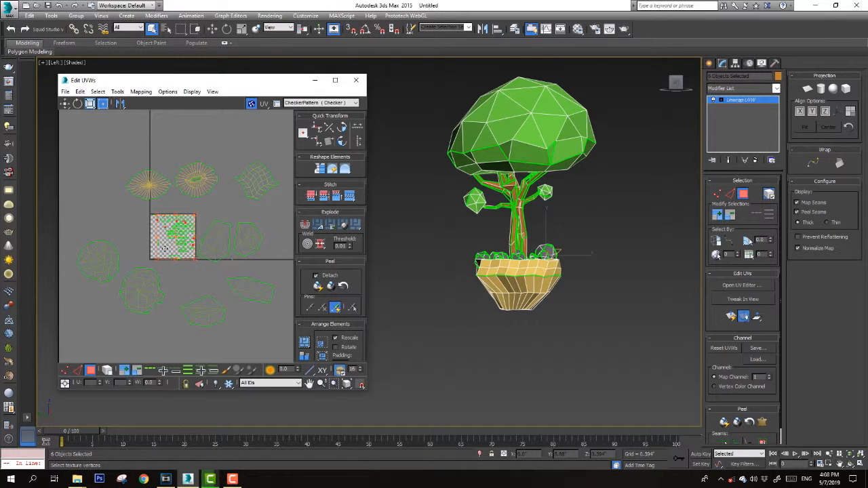
scroll(541, 228, "up", 4)
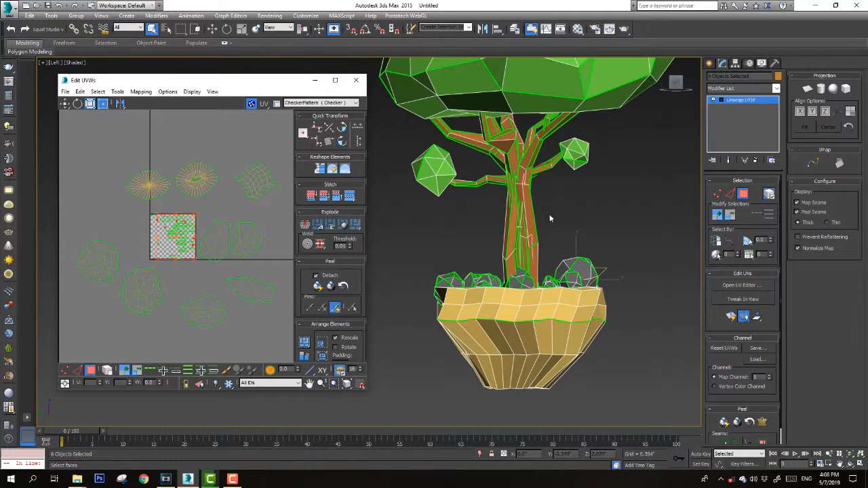
Select all UV shells, pack them into the UV tile, and rescale the elements
scroll(222, 249, "down", 3)
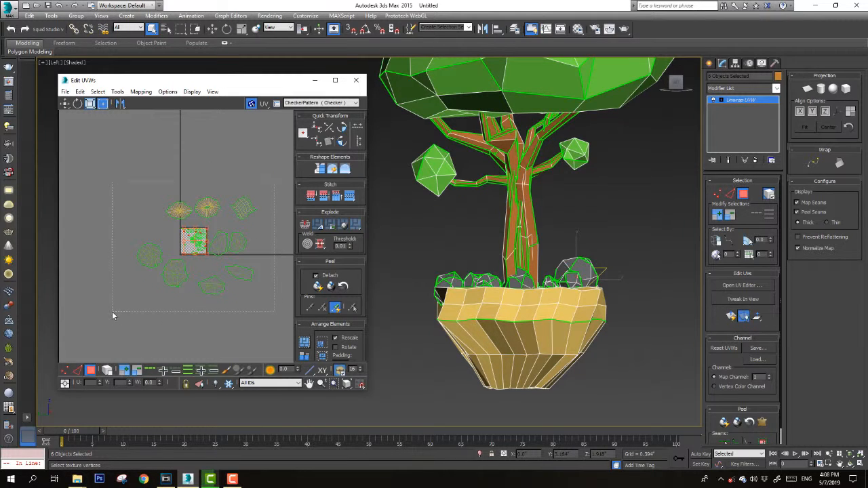
left_click_drag(113, 315, 118, 316)
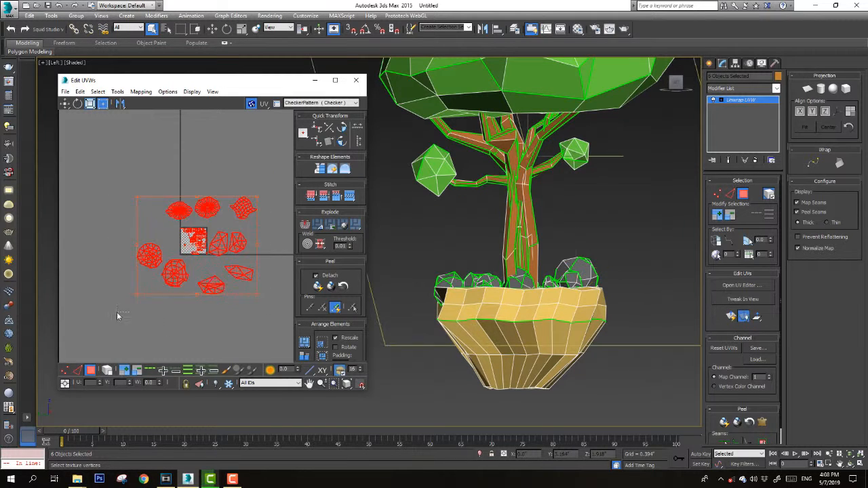
left_click(324, 360)
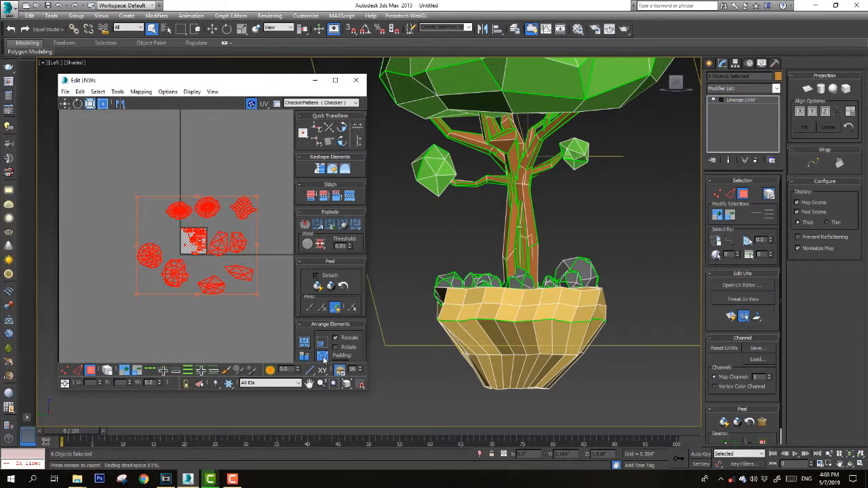
scroll(192, 251, "up", 2)
scroll(192, 252, "up", 3)
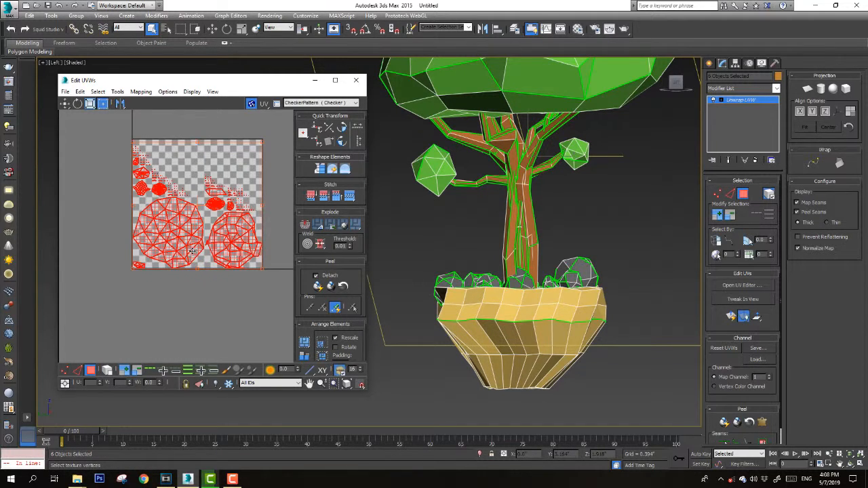
scroll(213, 183, "up", 2)
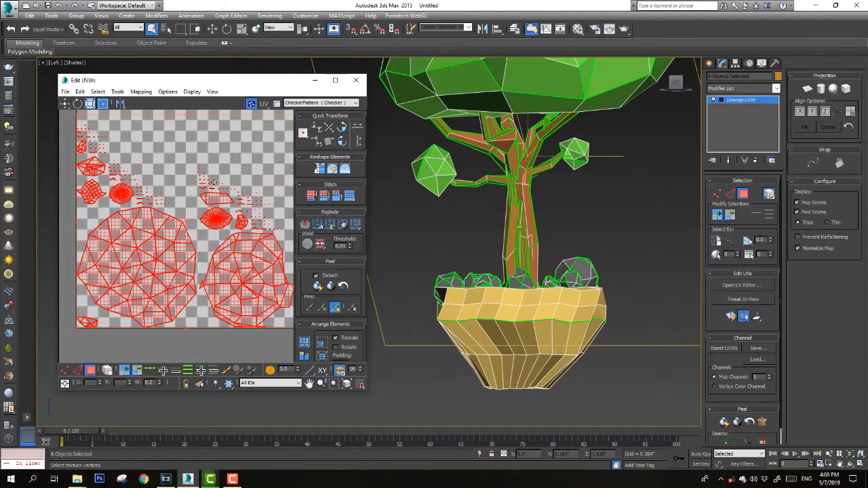
left_click(323, 344)
scroll(183, 239, "down", 1)
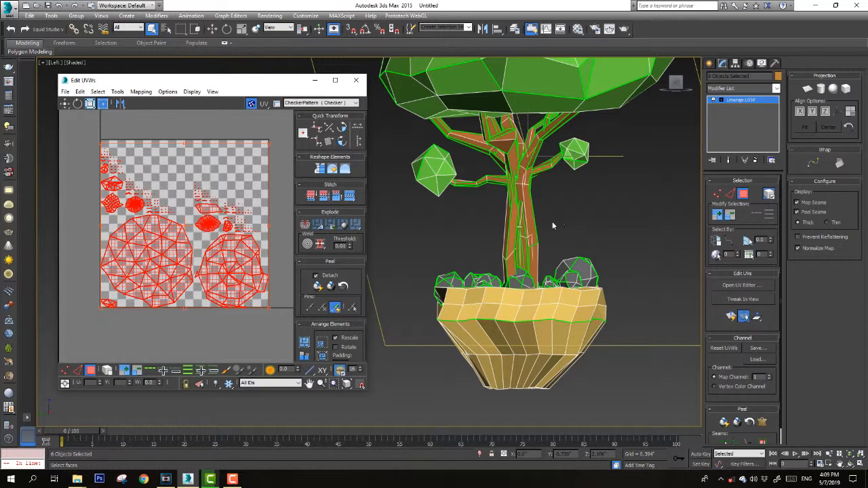
Region-select the trunk and branches to examine where their UV pieces lie in the packed tile, and clear the selection
scroll(495, 278, "down", 3)
left_click(550, 347)
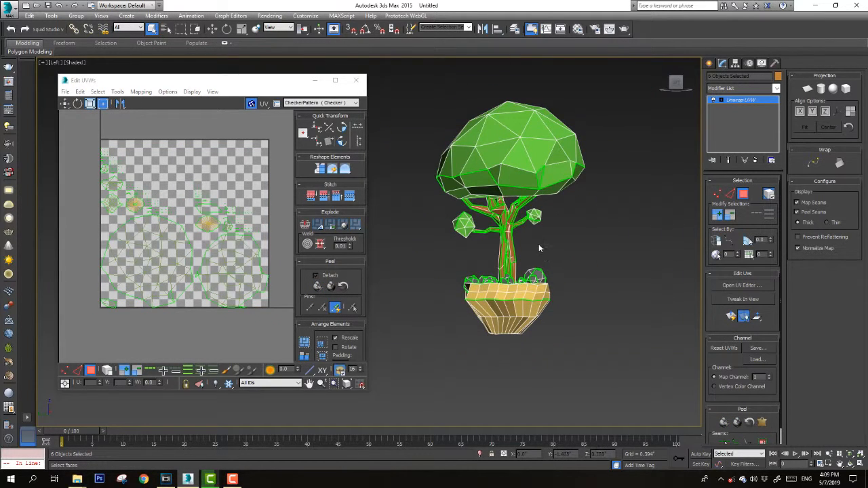
left_click_drag(539, 244, 479, 257)
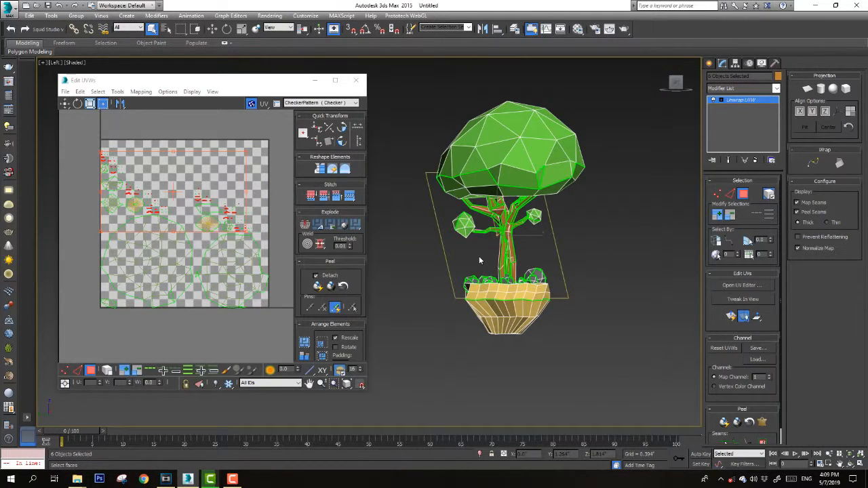
left_click(578, 252)
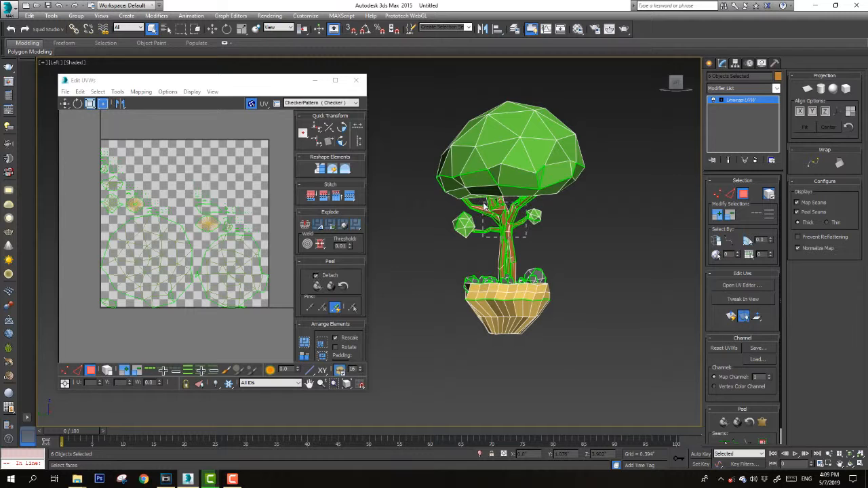
left_click_drag(484, 205, 482, 202)
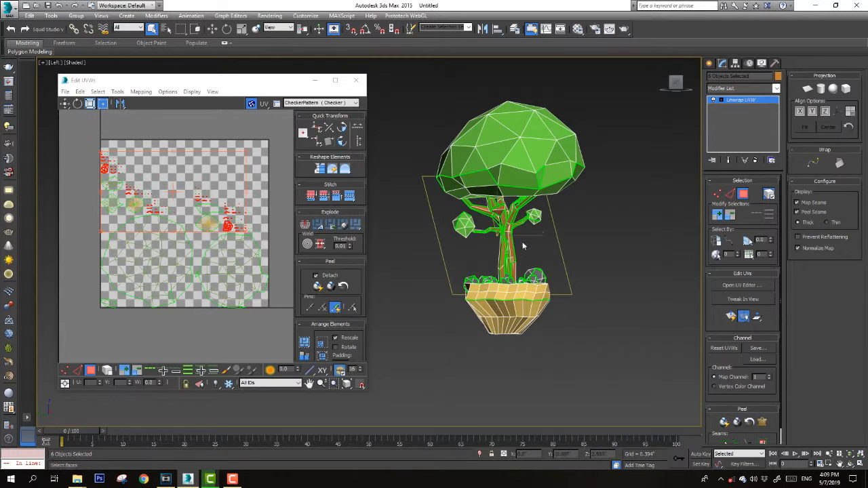
left_click(424, 264)
left_click_drag(518, 245, 491, 204)
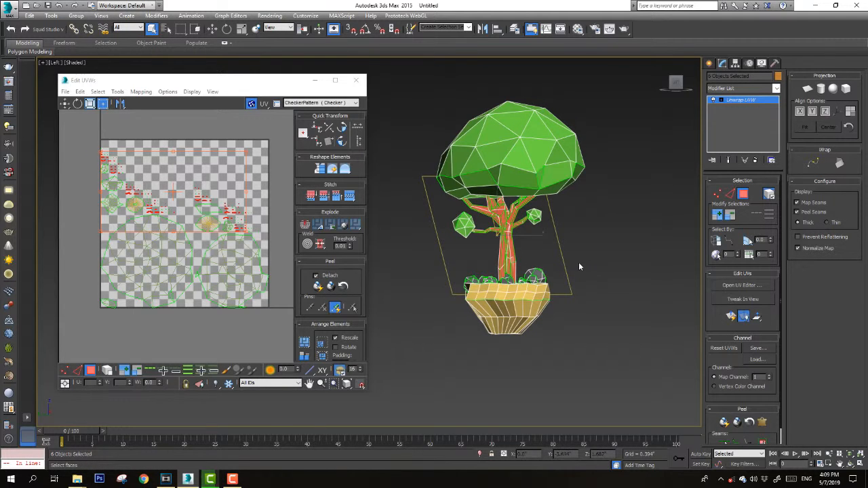
left_click(607, 252)
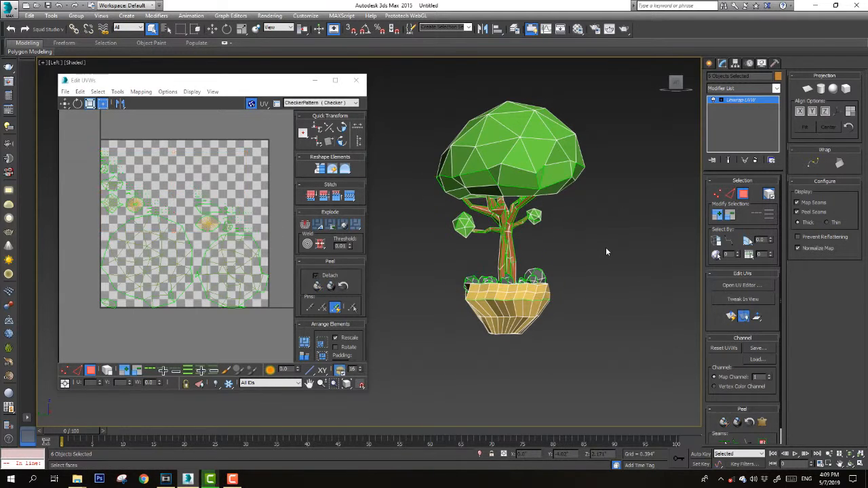
Close the UV editor, convert the selected tree scene objects to editable geometry to collapse the Unwrap UVW modifier, and clear the selection
left_click(357, 82)
right_click(513, 174)
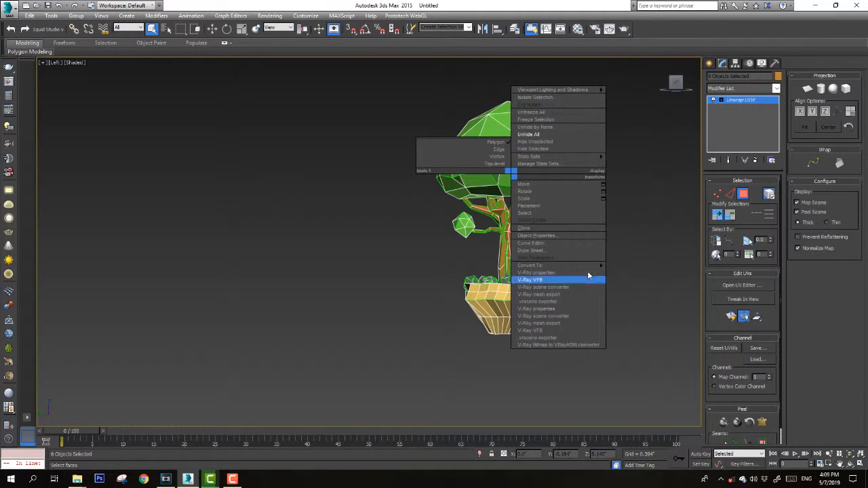
mouse_move(589, 265)
left_click(618, 273)
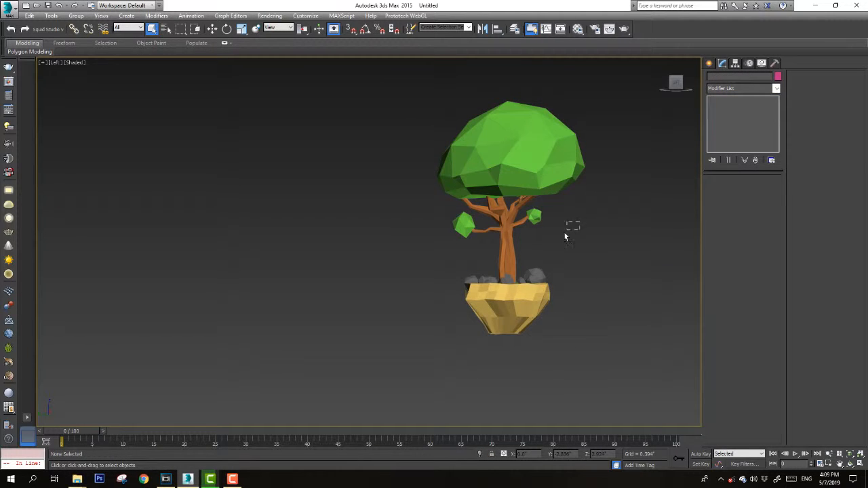
middle_click_drag(563, 239, 421, 231, "alt")
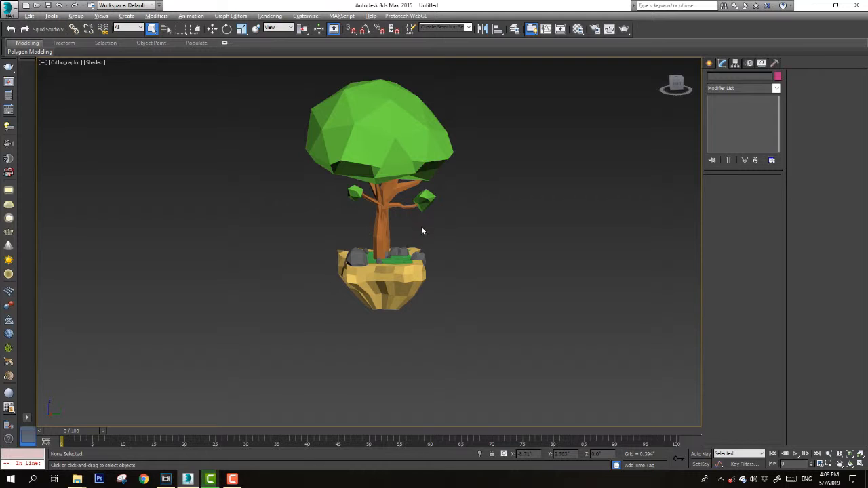
Start exporting the whole scene and choose the Tree model folder on the Desktop as the destination
left_click(10, 10)
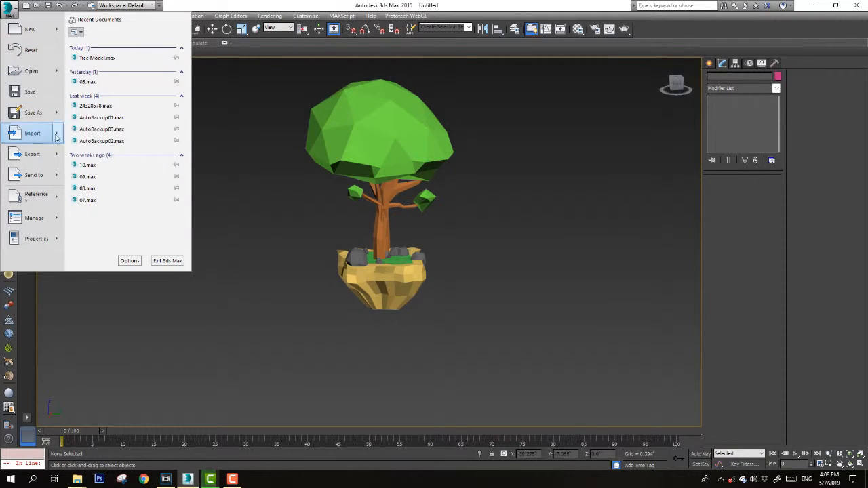
mouse_move(61, 158)
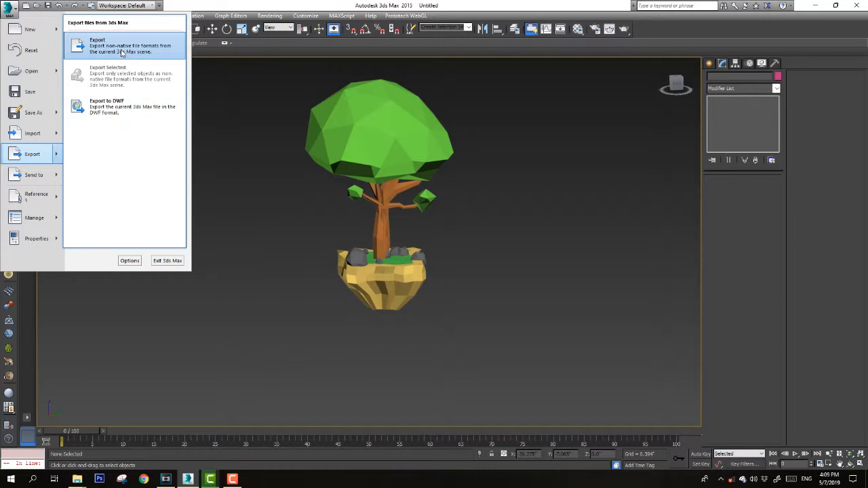
left_click(122, 49)
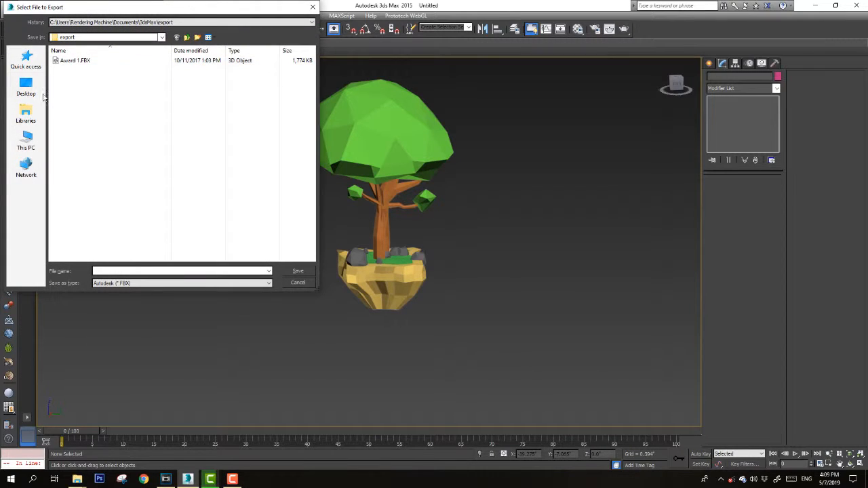
left_click(26, 87)
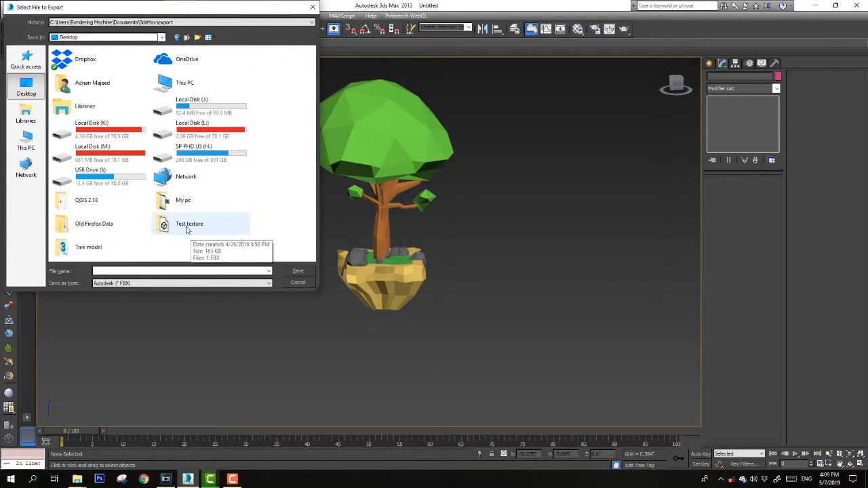
double_click(86, 250)
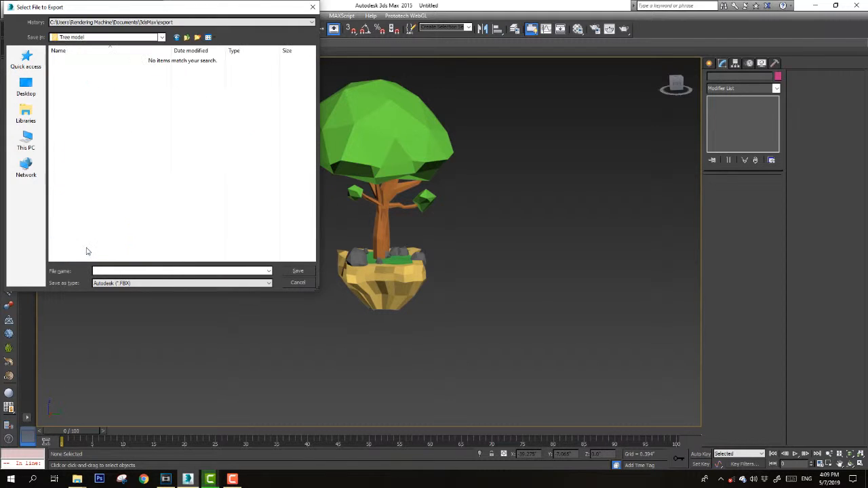
Name the export file Tree Model without the .max extension and export it in Autodesk FBX format
left_click(114, 272)
type("Tree")
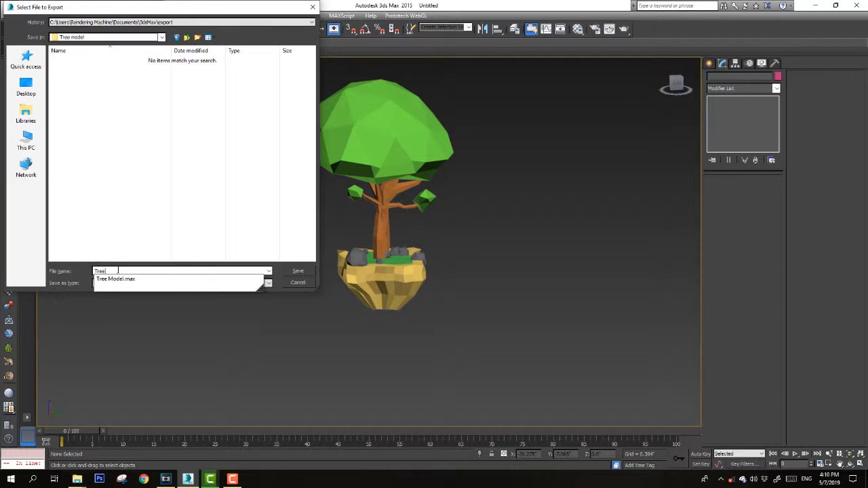
left_click(112, 279)
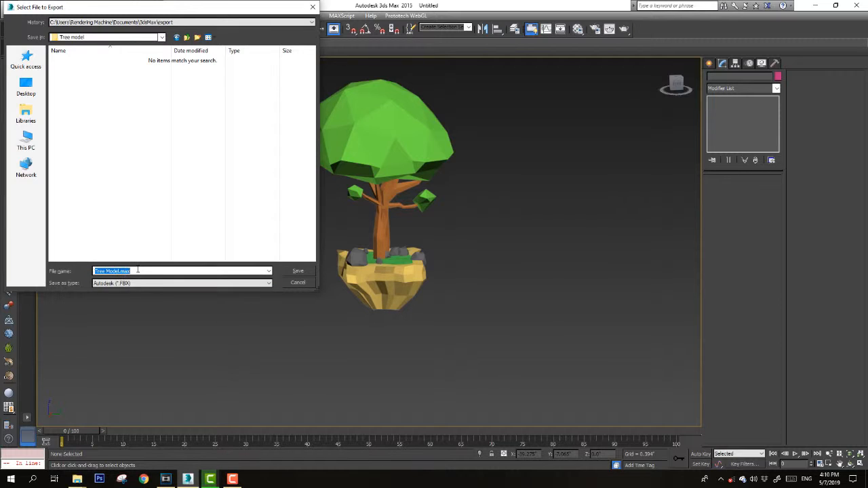
left_click(138, 270)
key("BackSpace")
key("BackSpace")
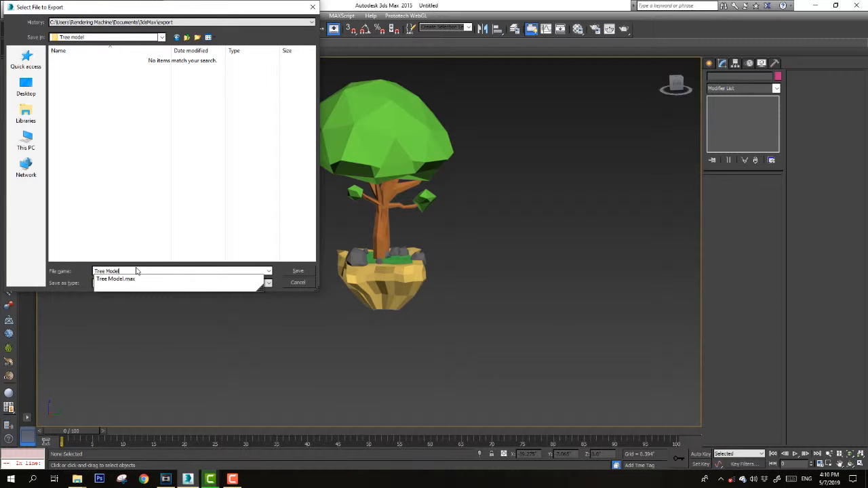
left_click(136, 271)
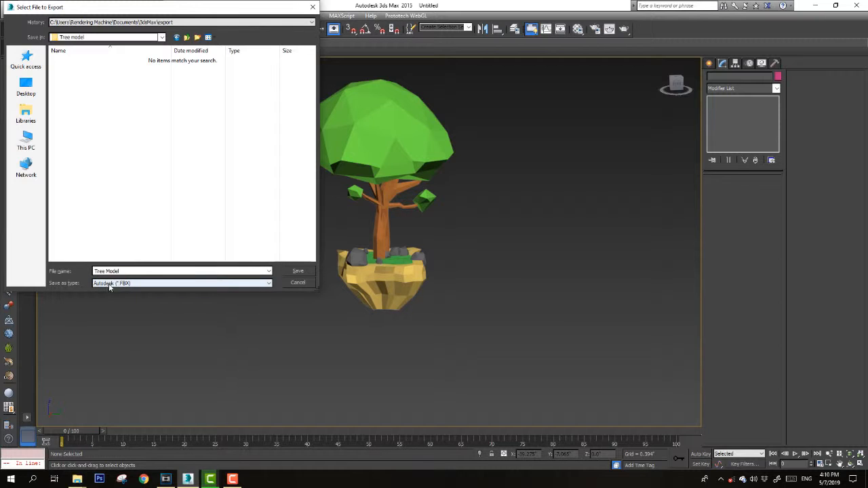
left_click(299, 271)
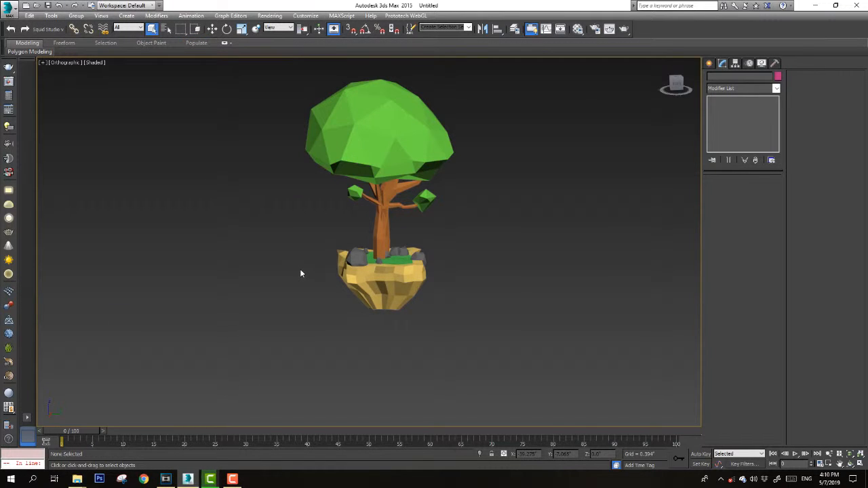
left_click(519, 358)
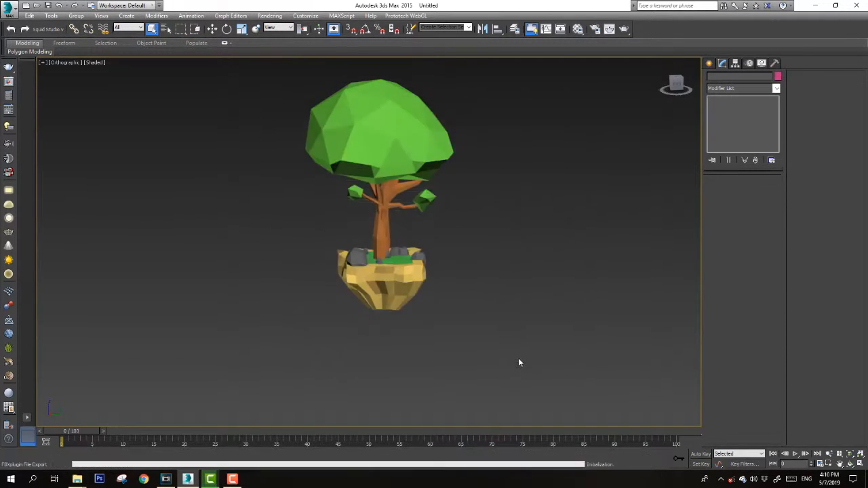
middle_click_drag(390, 214, 384, 241)
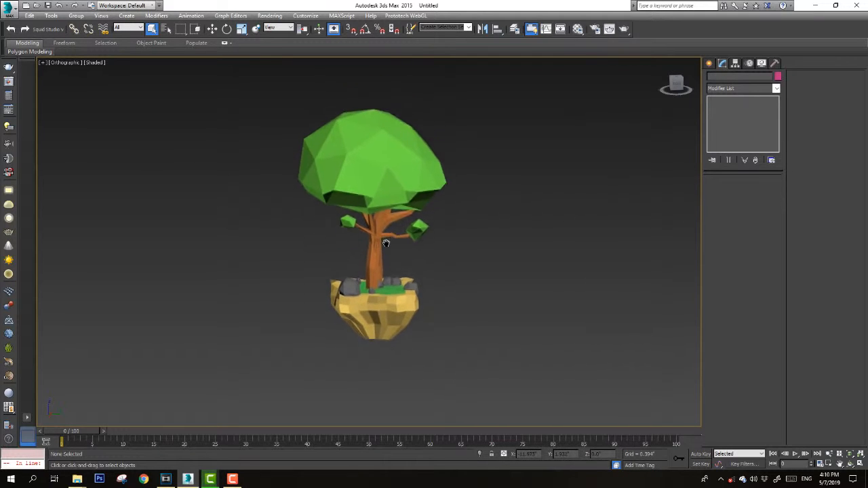